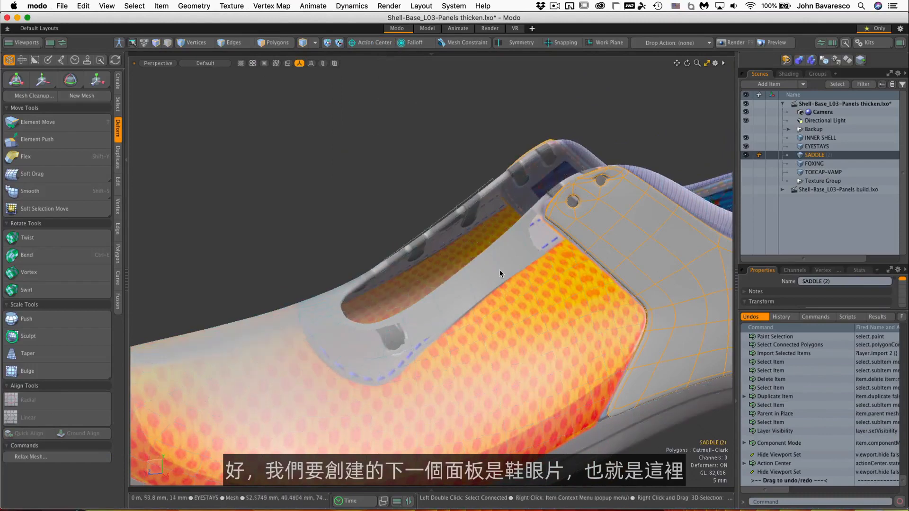
Select the EYESTAYS mesh and switch the viewport shading to Wireframe.
left_click(499, 266)
scroll(499, 267, "up", 3)
mouse_move(475, 286)
left_mouse_down("alt")
mouse_move(462, 339)
mouse_move(465, 314)
left_mouse_up("alt")
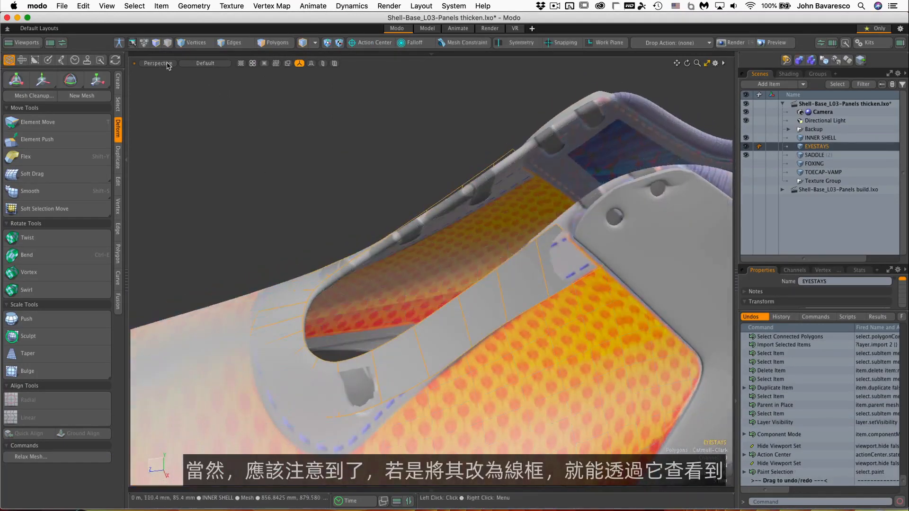
left_click(205, 63)
left_click(204, 93)
left_click_drag(448, 249, 511, 262, "alt")
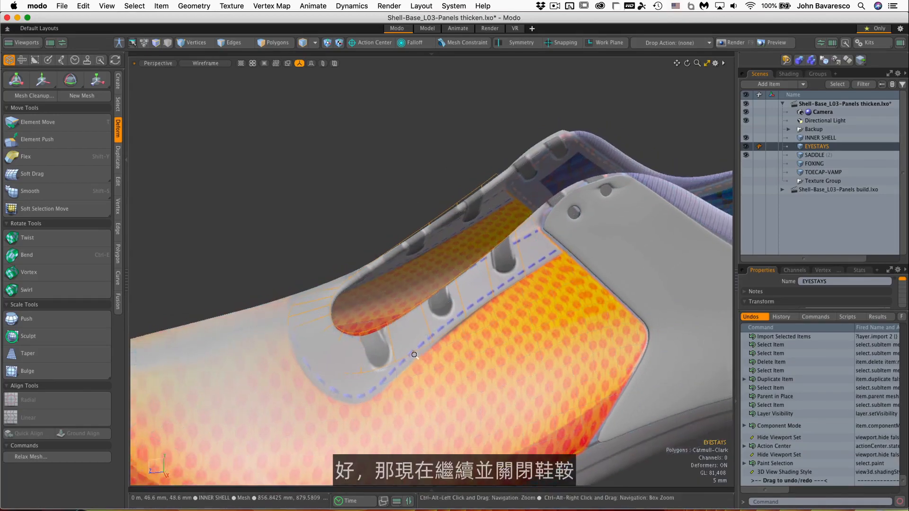
Hide the SADDLE mesh around the eyestay strip.
left_click(747, 155)
left_click_drag(519, 280, 507, 238, "alt")
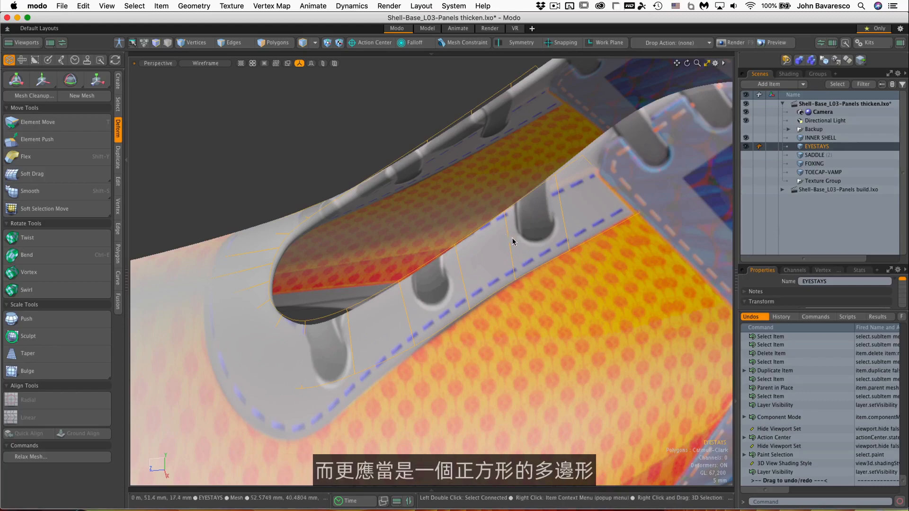
left_click_drag(529, 252, 582, 203, "ctrl+alt")
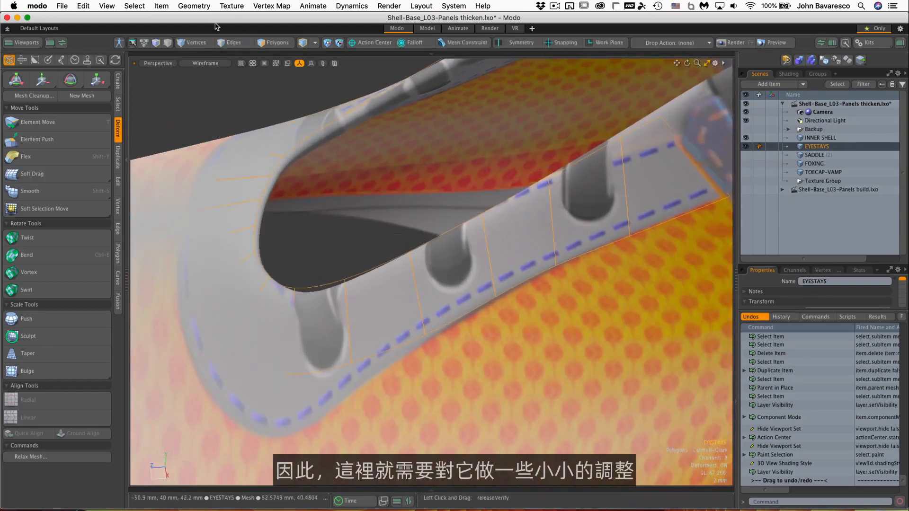
Move the eyestay's outer border edge below the uppermost strip slot along the strip, using Selection as the action center.
left_click(263, 46)
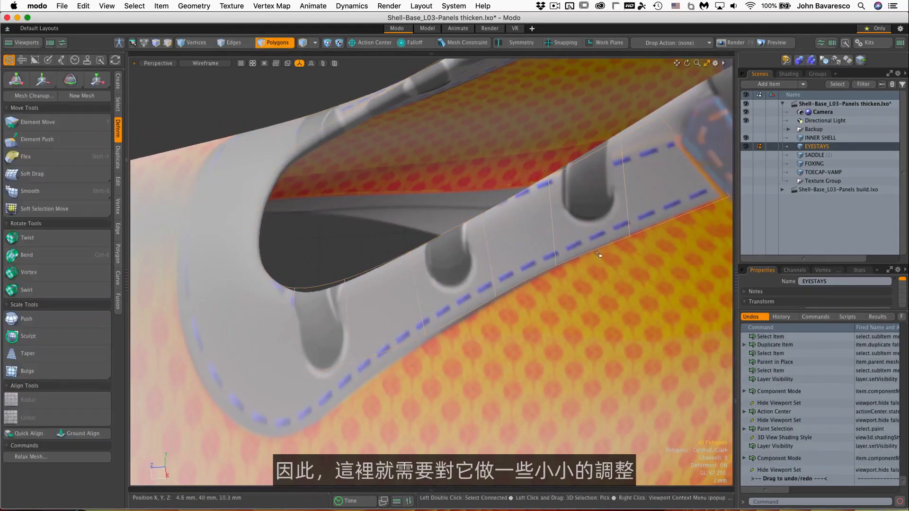
left_click_drag(598, 254, 473, 214, "alt")
key("2")
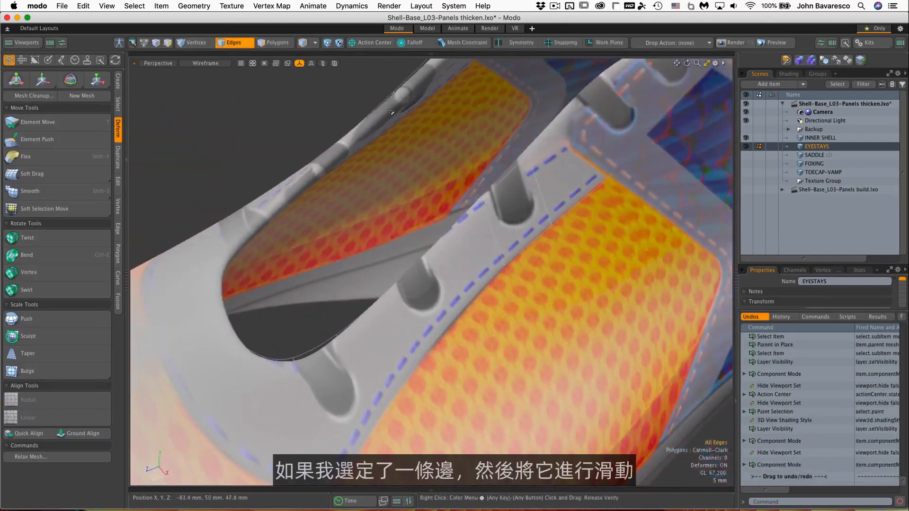
left_click(532, 241)
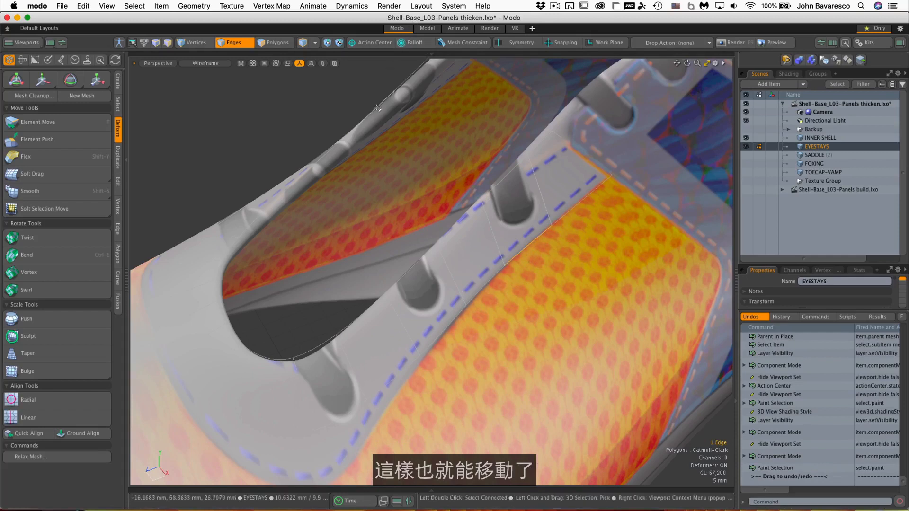
key("w")
left_click(375, 43)
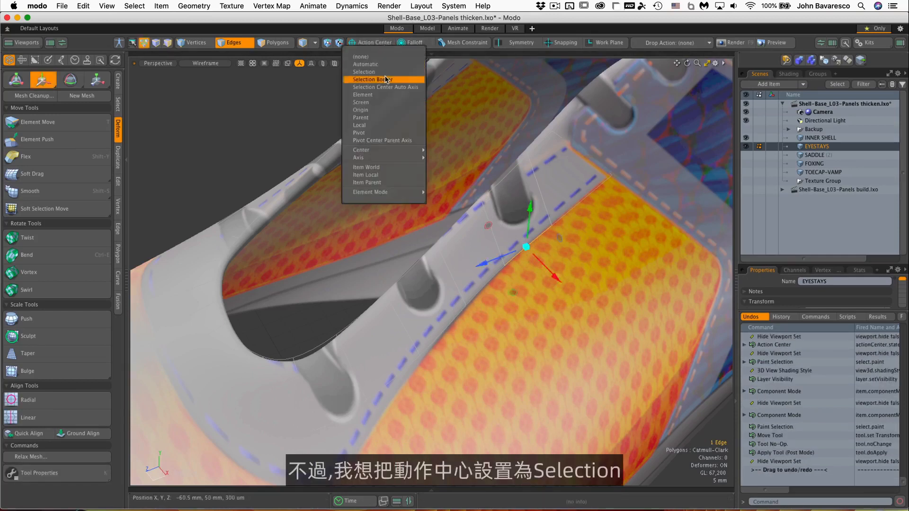
left_click(370, 72)
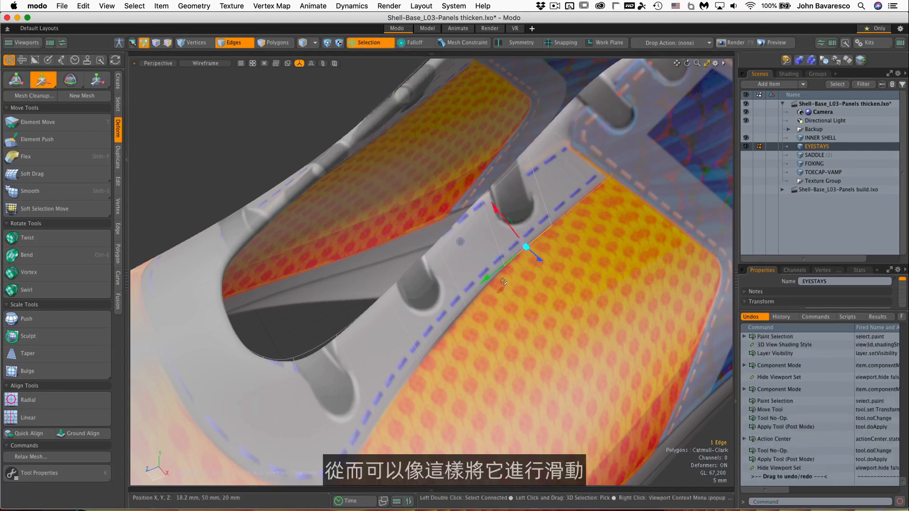
left_click_drag(495, 276, 516, 277)
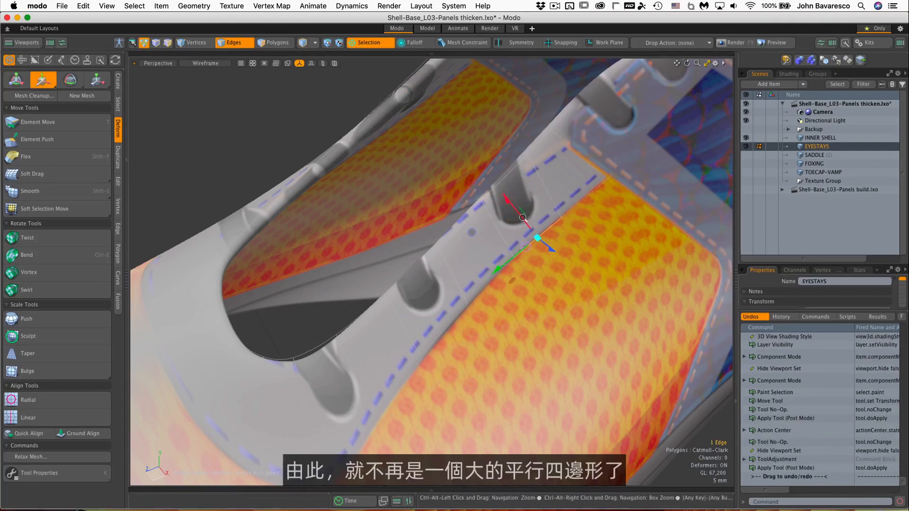
scroll(532, 215, "up", 5)
left_click_drag(520, 203, 532, 228, "alt")
key("space")
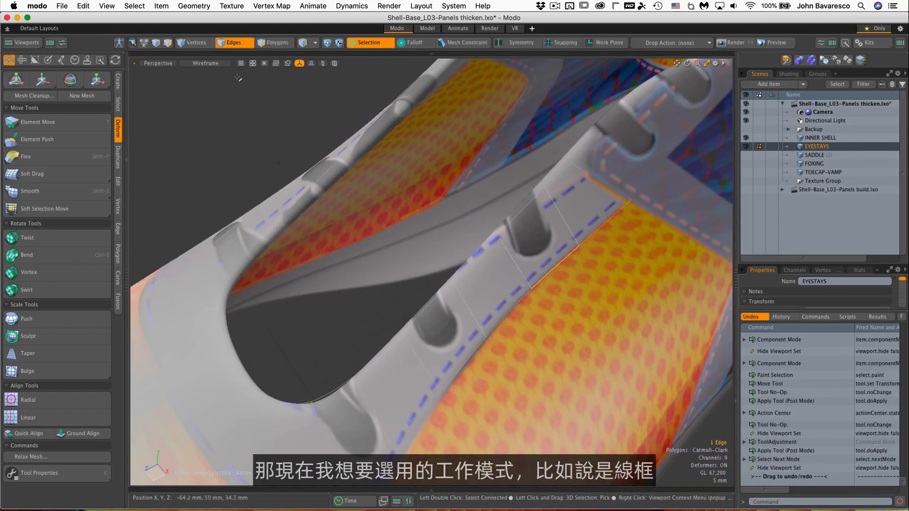
Try the Texture and Shaded Texture viewport styles, and set the shading back to Default.
left_click(225, 66)
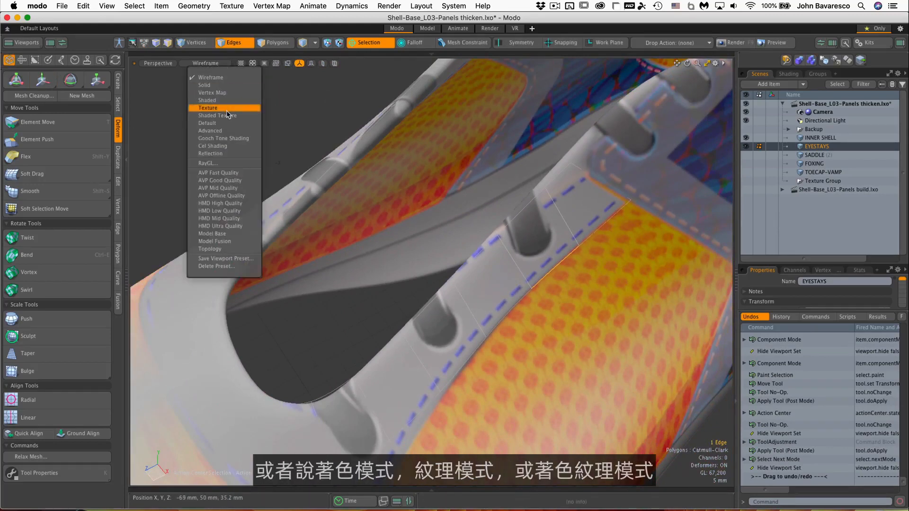
left_click(226, 109)
left_click(221, 69)
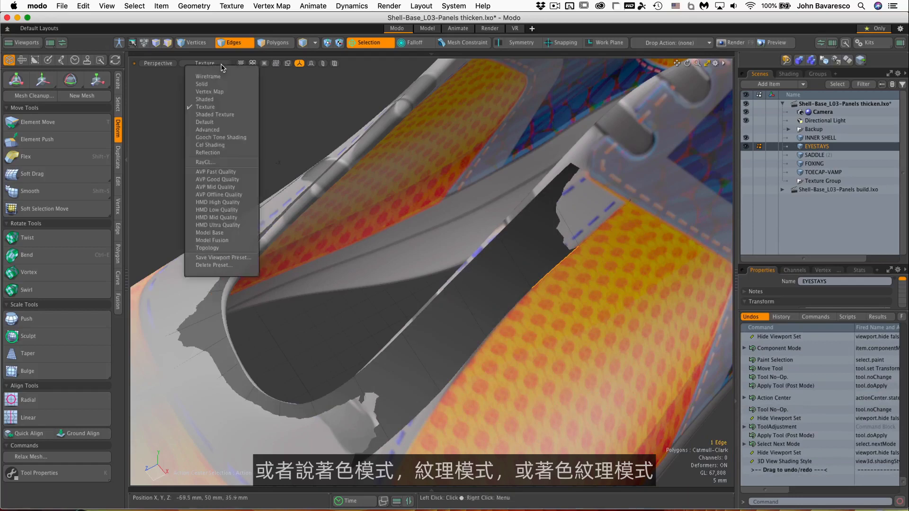
left_click(223, 115)
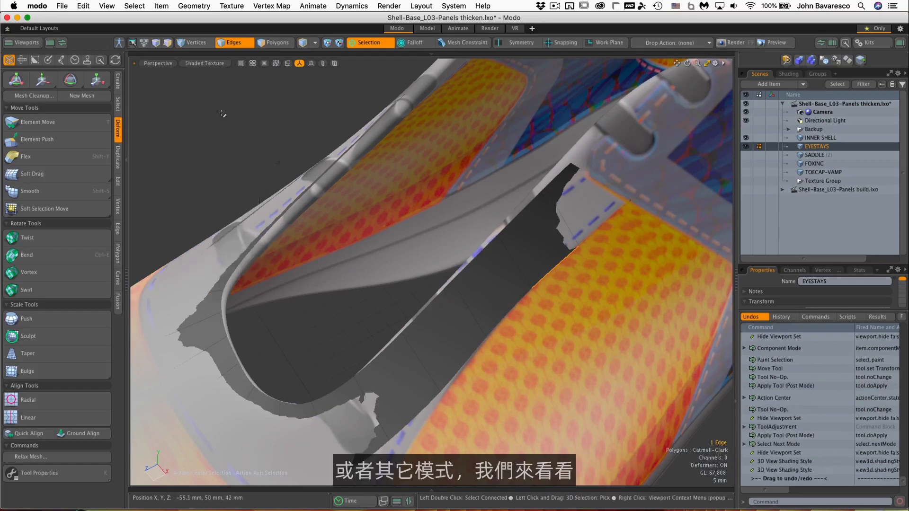
left_click(197, 64)
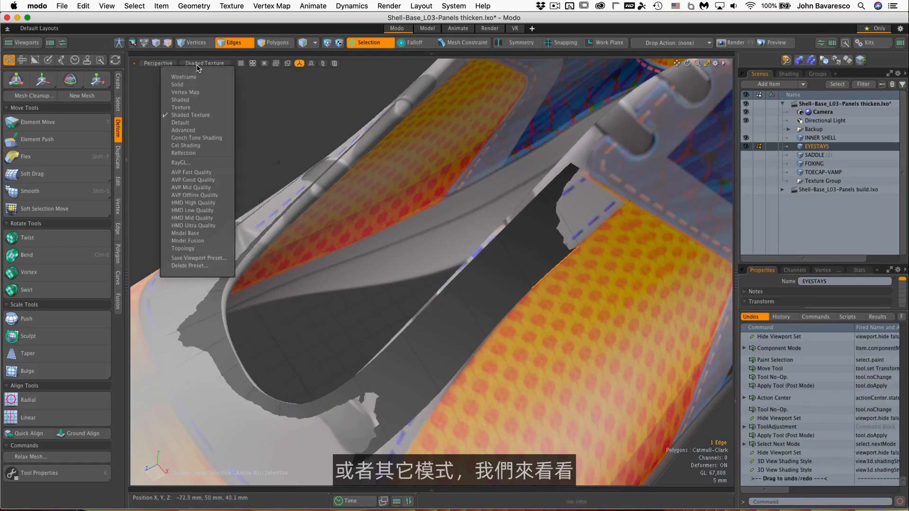
left_click(204, 125)
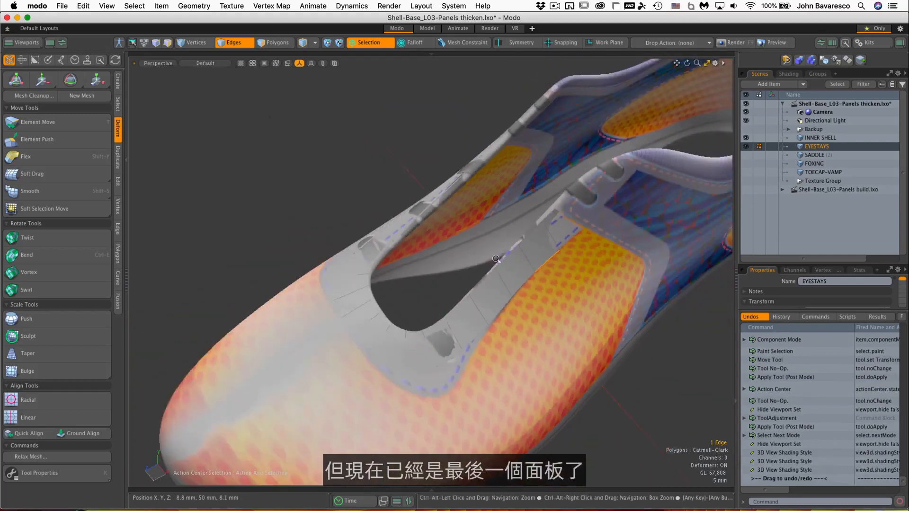
Push all EYESTAYS polygons slightly outward from the inner shell with the Push tool.
mouse_move(576, 270)
left_mouse_down("alt")
mouse_move(440, 237)
mouse_move(570, 241)
left_mouse_up("alt")
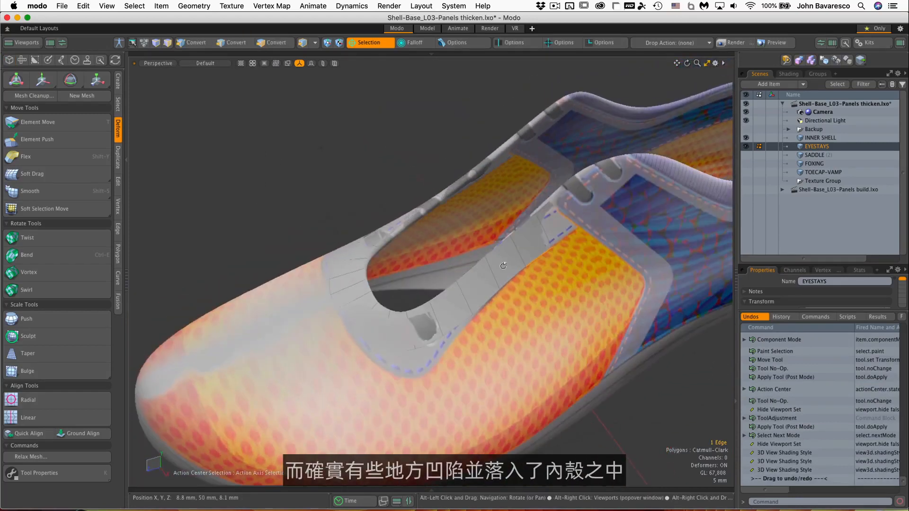
scroll(569, 254, "up", 3)
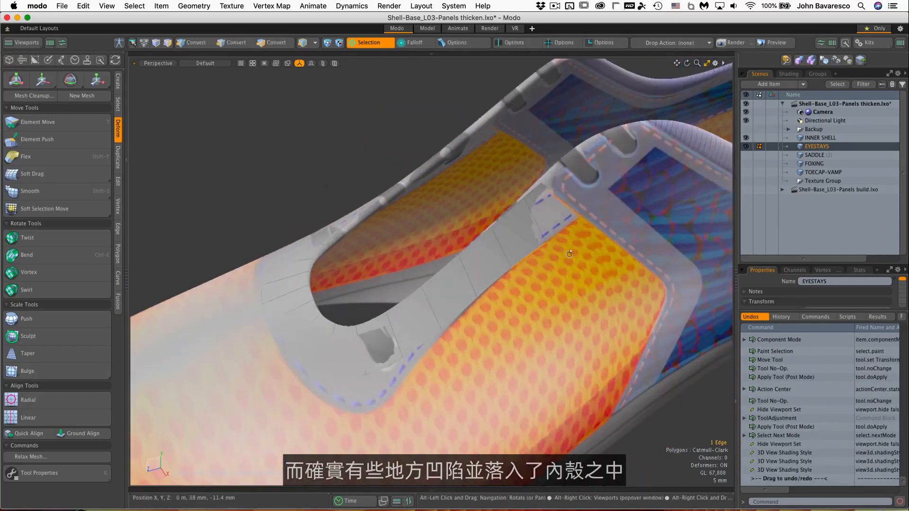
left_click_drag(570, 242, 552, 282, "alt")
key("space")
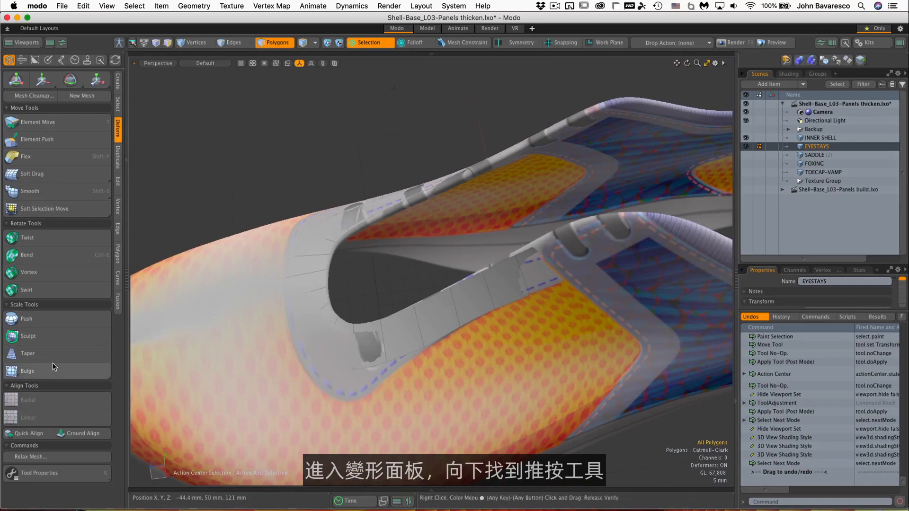
left_click(56, 320)
left_click(324, 276)
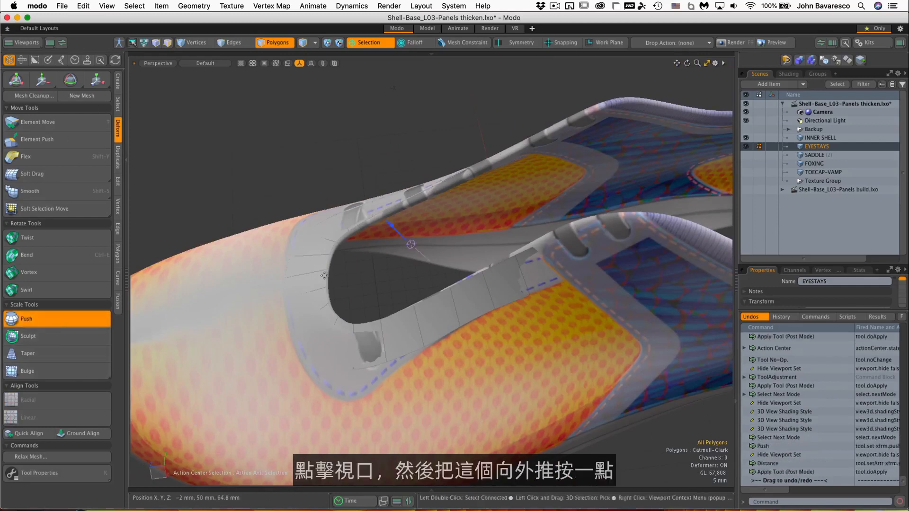
left_click_drag(392, 228, 384, 220)
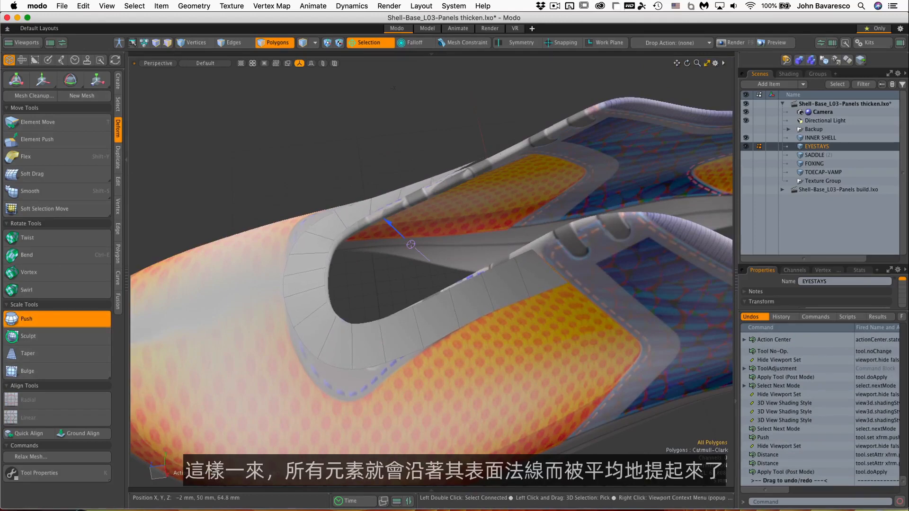
left_click_drag(425, 225, 335, 183, "alt")
key("space")
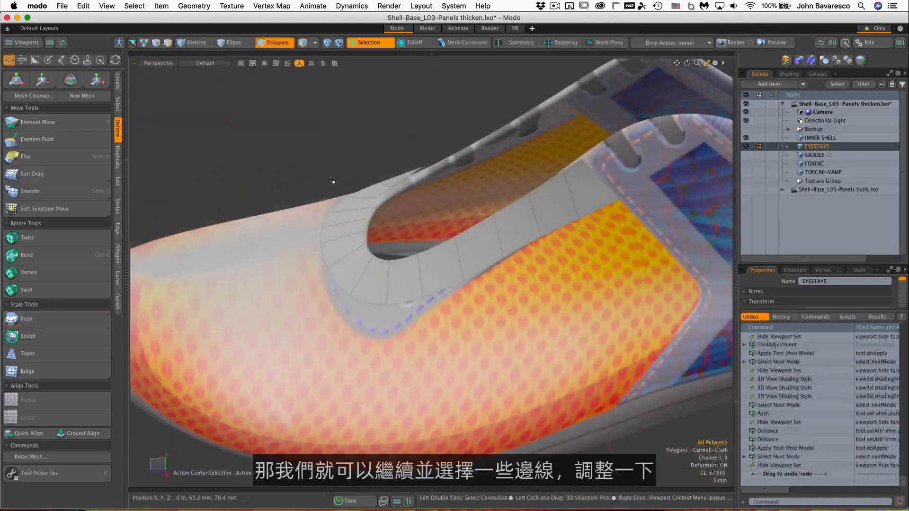
Move an outer border edge of the eyestay strip, behind the front lace slot, along the strip.
left_click(231, 43)
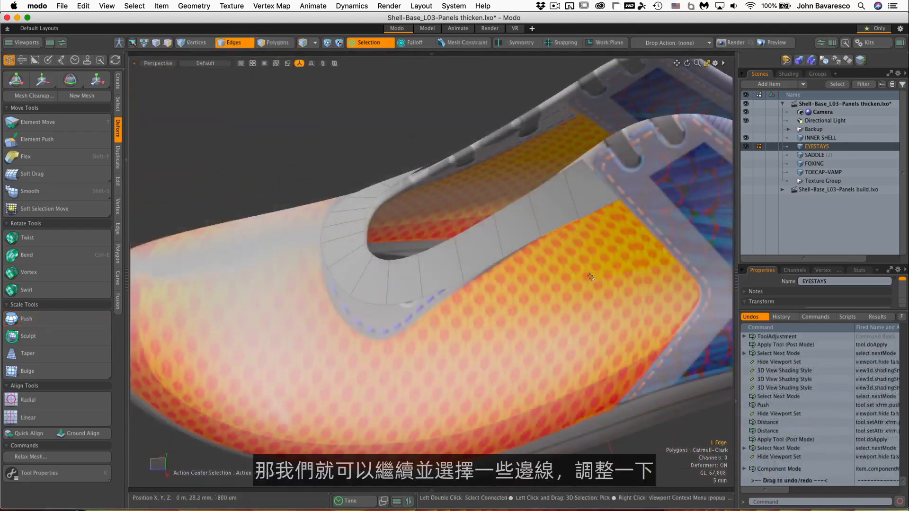
left_click(455, 287)
key("w")
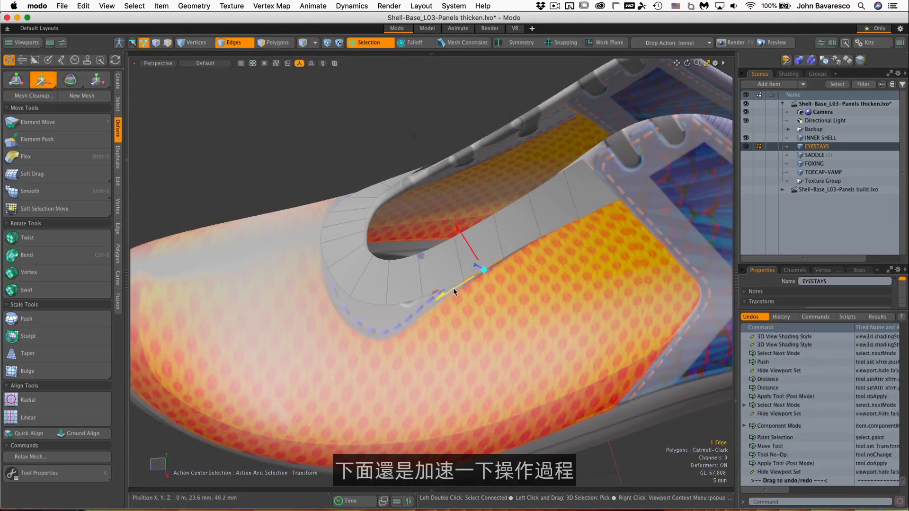
left_click_drag(398, 276, 538, 307, "alt")
key("space")
Slide two neighbouring cross edges of the eyestay strip near the front lace slot to even out the polygons.
left_click(450, 288)
key("alt+s")
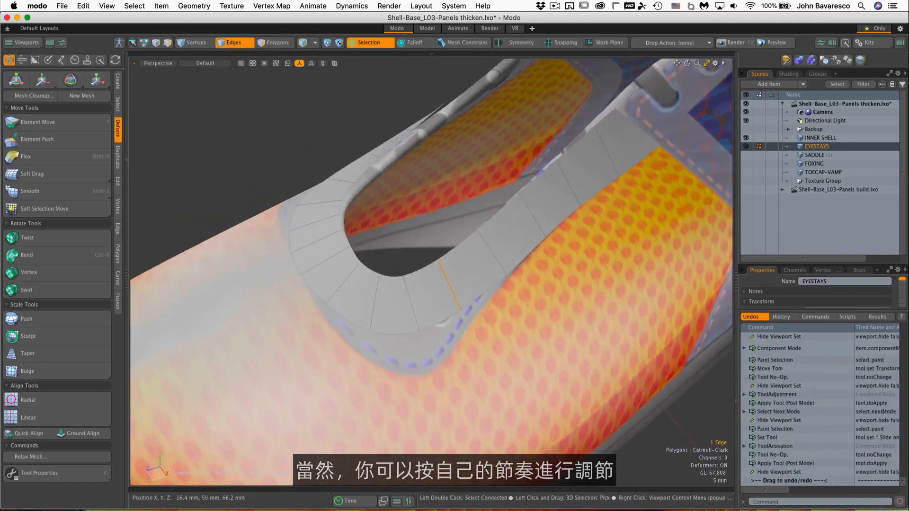
left_click_drag(377, 288, 390, 284)
key("space")
left_click_drag(455, 284, 500, 247, "alt")
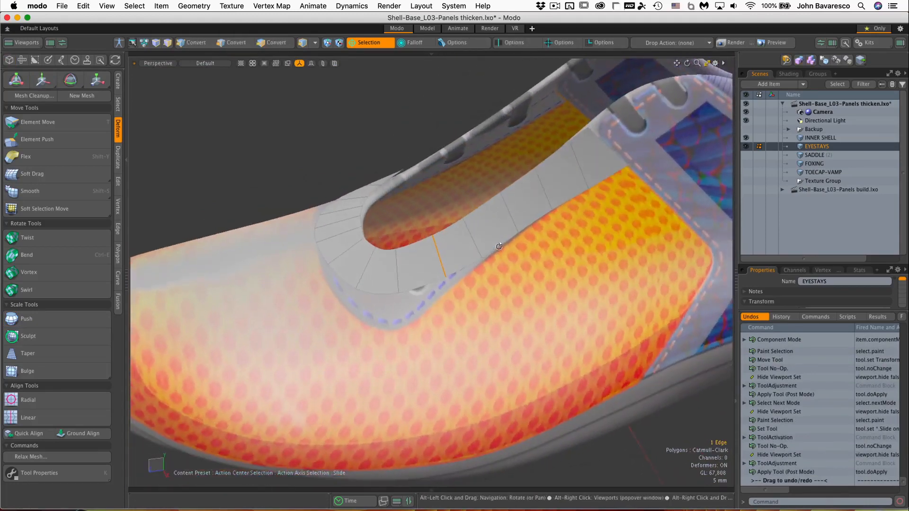
key("space")
left_click(475, 242)
Move outer border edges of the eyestay on the opposite side of the shoe along the strip.
left_click_drag(455, 270, 521, 294, "alt")
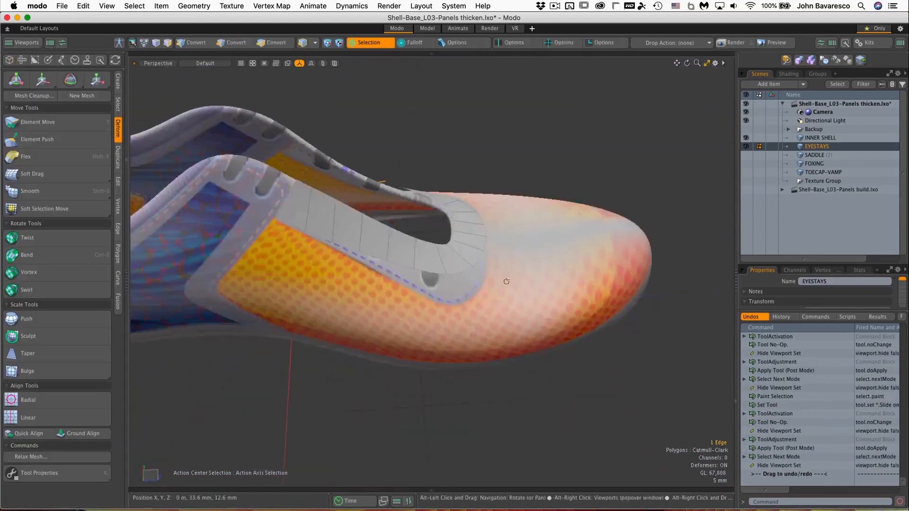
left_click_drag(436, 277, 515, 285, "alt+shift")
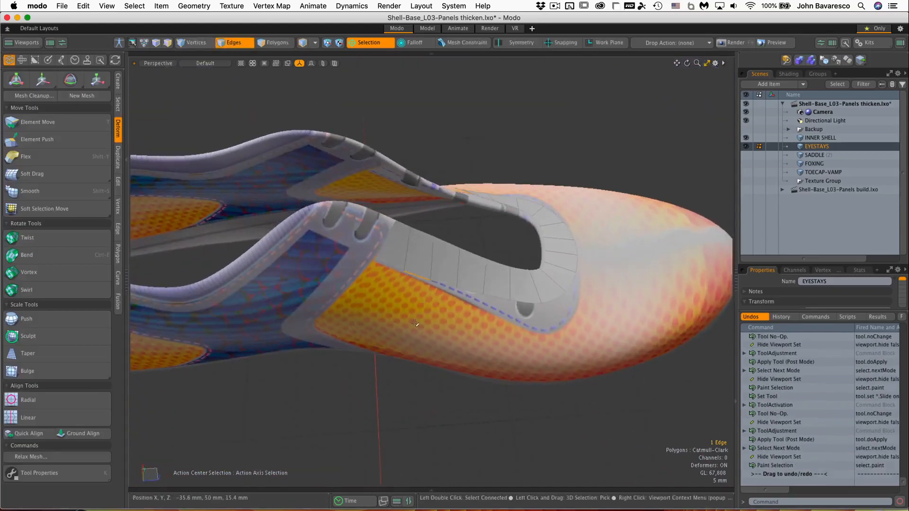
key("w")
left_click(508, 306)
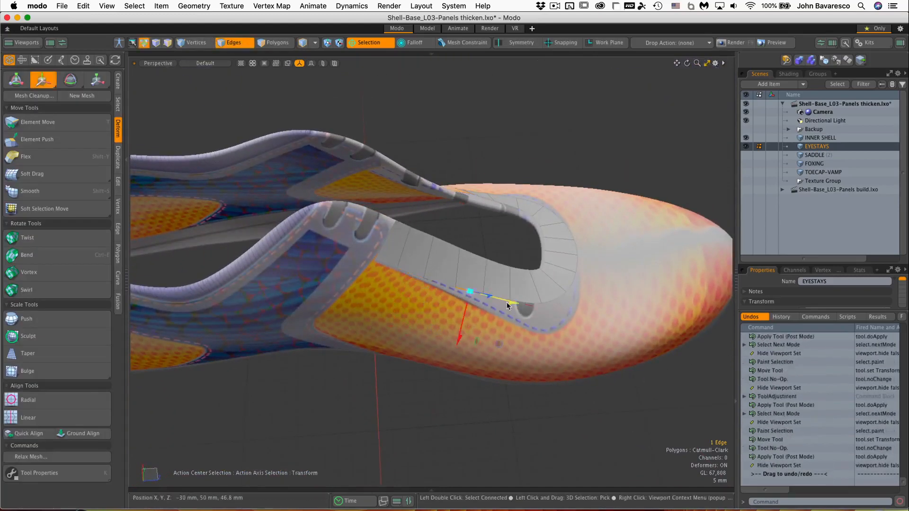
left_click_drag(508, 305, 538, 322, "alt")
key("space")
left_click(509, 320)
key("w")
key("space")
Convert the eyestay mesh from Catmull-Clark to plain face polygons and slide a cross edge in the middle of the strip.
left_click(589, 138)
key("Tab")
scroll(571, 259, "up", 5)
left_click_drag(577, 256, 477, 267, "alt")
left_click(442, 253)
key("space")
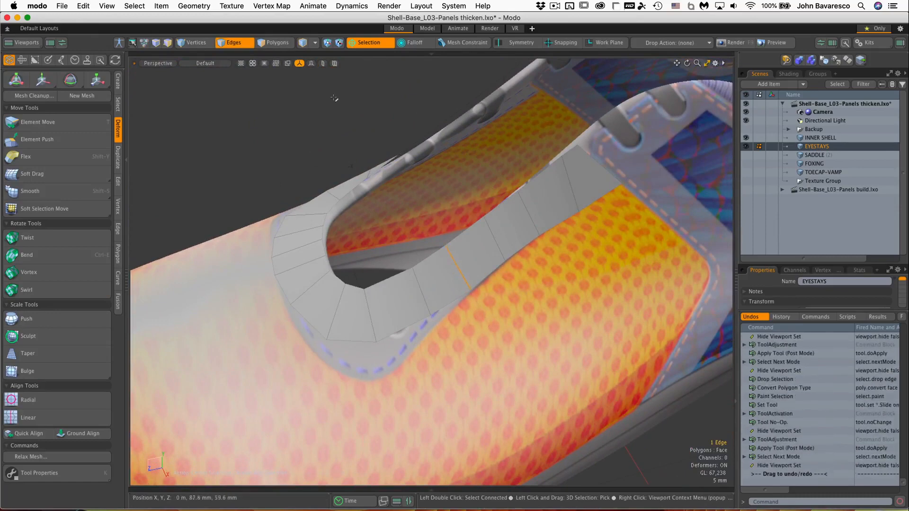
Slide individual border vertices along the upper part of the eyestay strip with the vertex Slide tool.
left_click(335, 97)
left_click(194, 43)
left_click(118, 206)
left_click(47, 244)
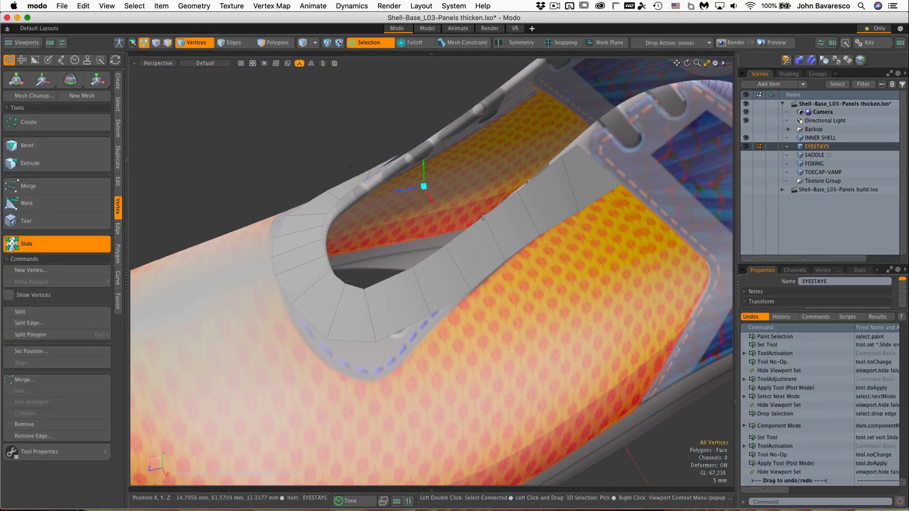
left_click(481, 219)
left_click_drag(518, 192, 544, 186, "alt")
left_click(506, 183)
left_click(501, 189)
left_click(507, 183)
left_click(566, 168)
left_click(587, 224)
left_click_drag(604, 215, 600, 217)
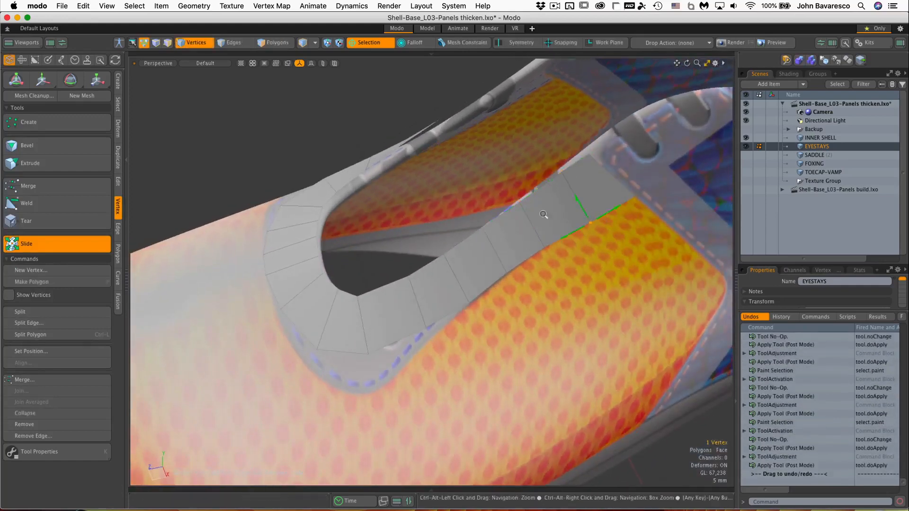
left_click_drag(545, 213, 523, 219, "alt")
key("space")
Slide the cross edge in the middle of the eyestay strip to space the polygons more evenly.
scroll(478, 222, "up", 3)
key("space")
left_click(520, 225)
key("s")
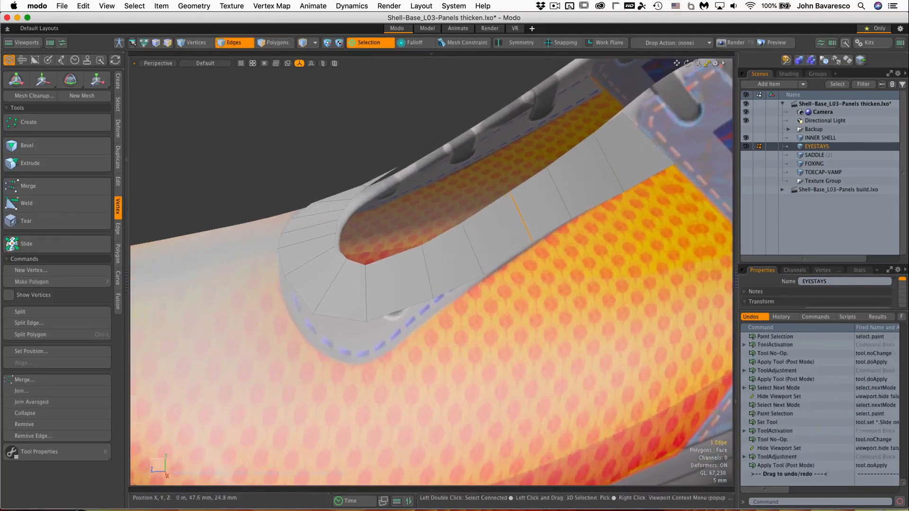
Slide the cross edges from the eyestay's front curve up into the strip to even out their spacing.
mouse_move(421, 247)
left_mouse_down("alt")
mouse_move(434, 294)
mouse_move(415, 306)
left_mouse_up("alt")
left_click(398, 312)
key("s")
key("space")
left_click(450, 280)
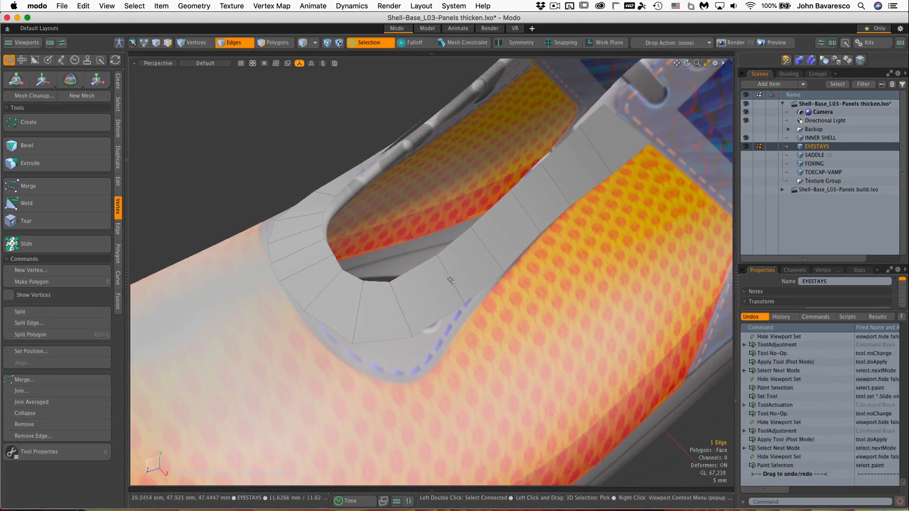
key("s")
left_click_drag(465, 276, 516, 230)
key("space")
left_click(516, 233)
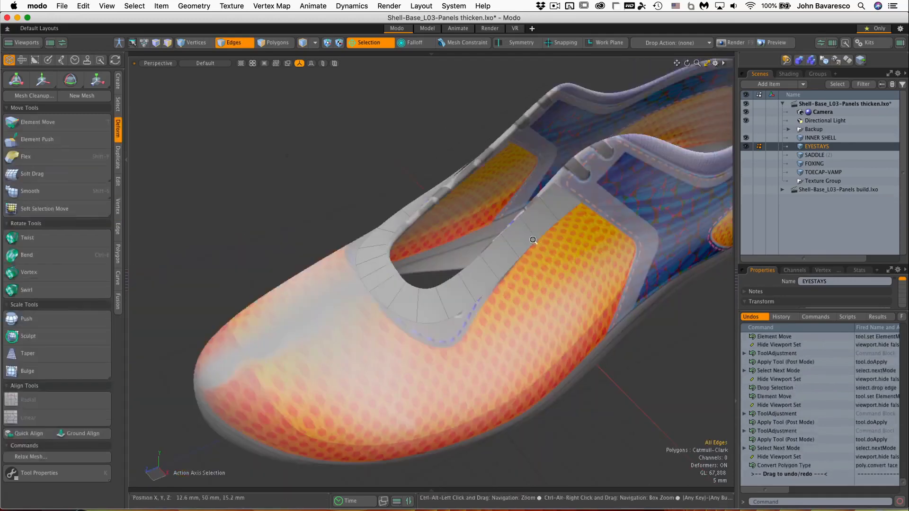
Convert the eyestay to plain faces, add an edge loop beside its inner and outer borders, and return it to Catmull-Clark.
left_click_drag(538, 250, 453, 297, "alt")
key("Tab")
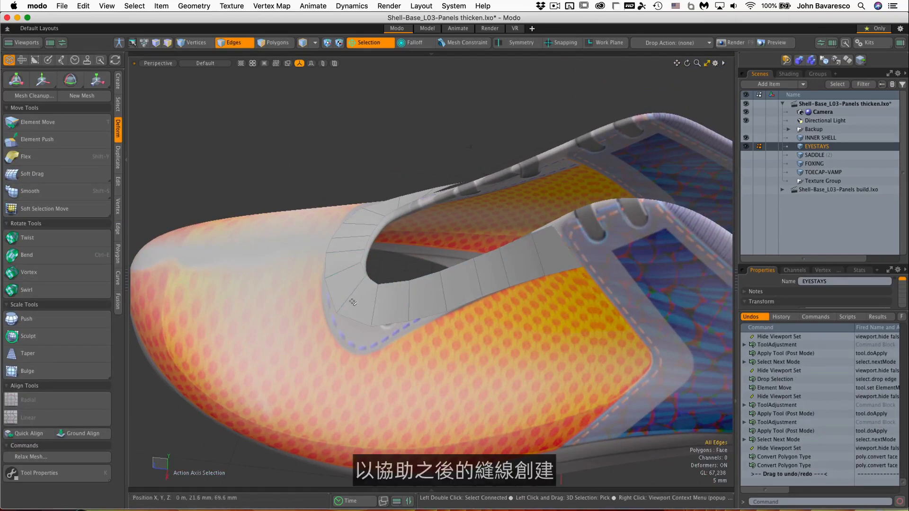
left_click_drag(466, 311, 496, 324, "alt")
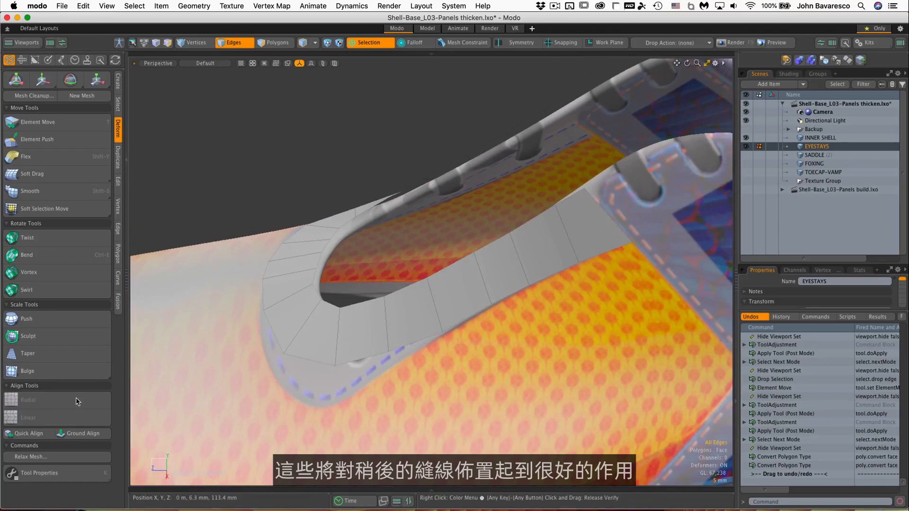
left_click(118, 229)
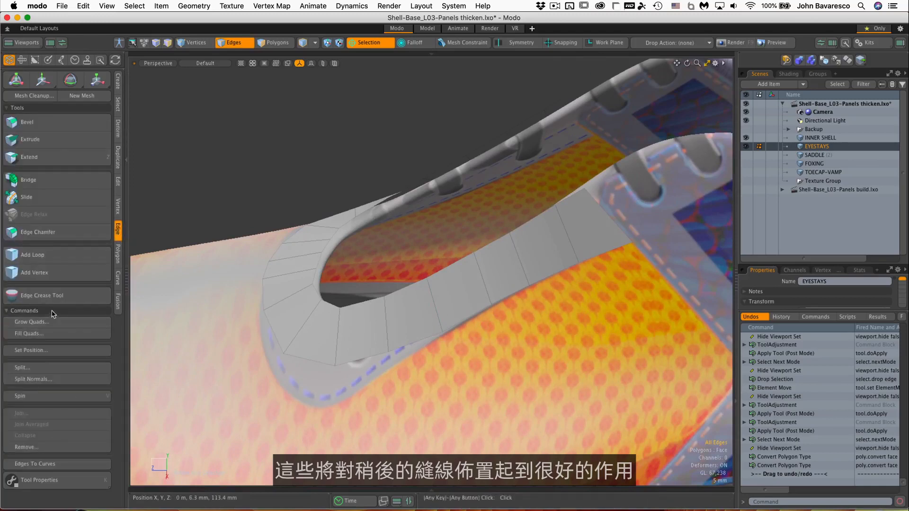
left_click(59, 258)
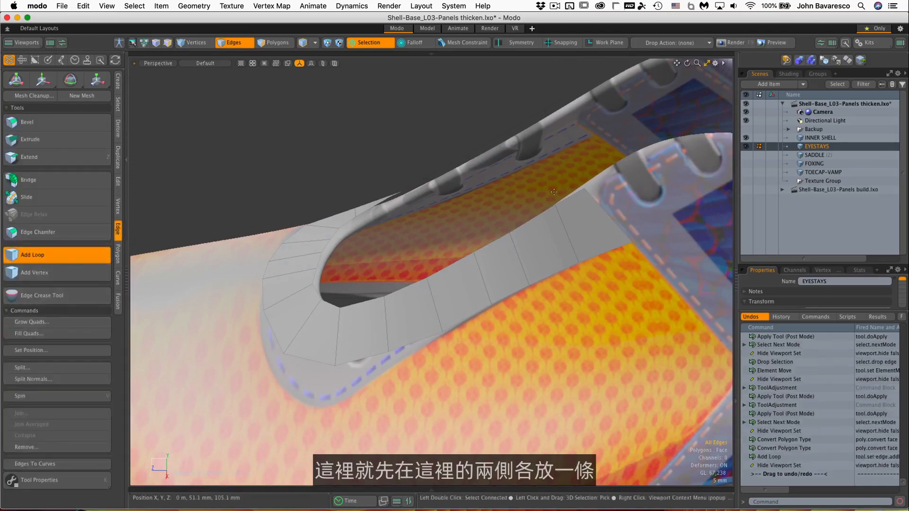
left_click(588, 194)
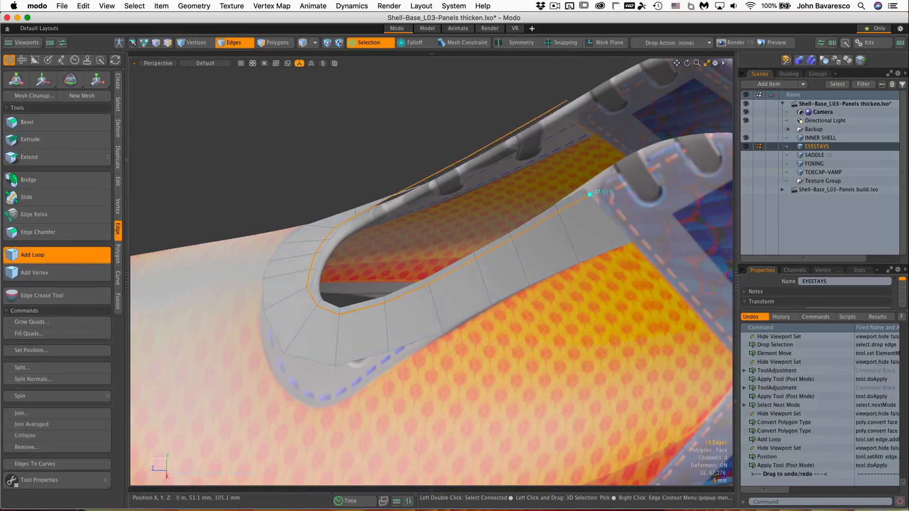
left_click(625, 233, "shift")
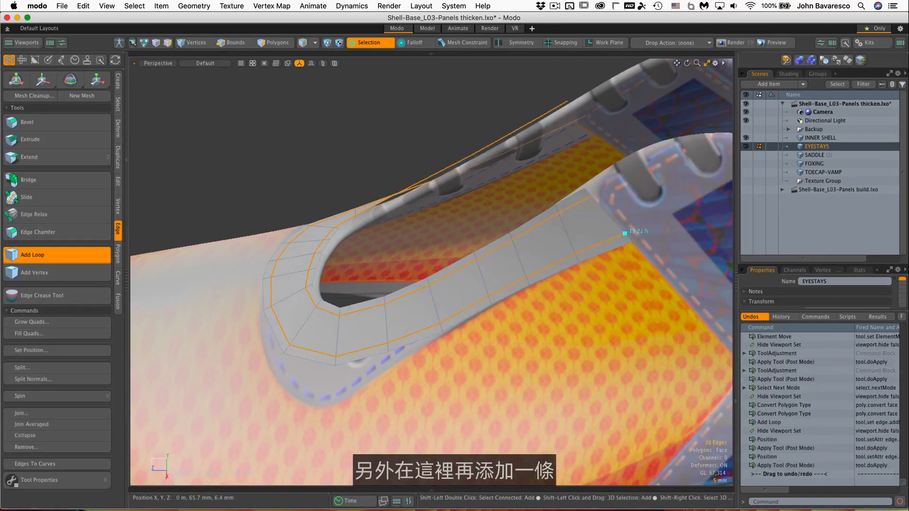
key("space")
key("Tab")
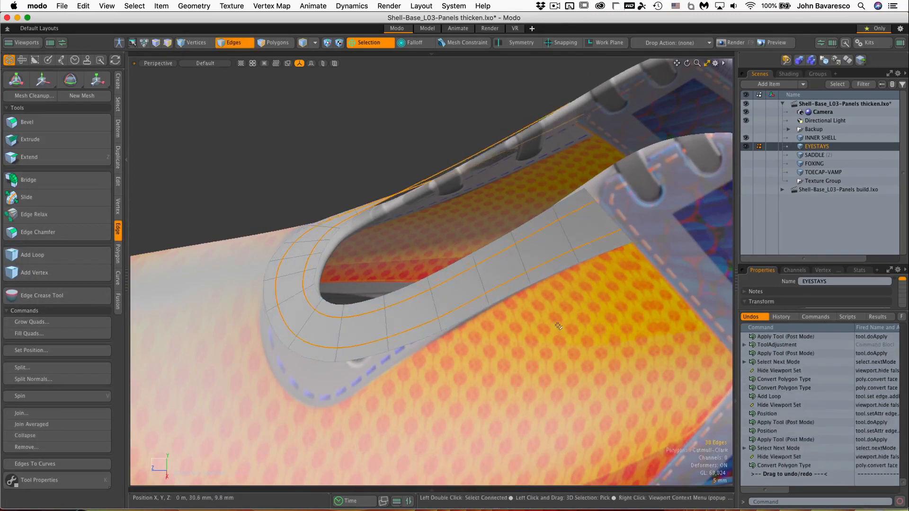
Slide the outer and inner border loops of the eyestay slightly to adjust their distance from the strip's borders.
double_click(601, 232)
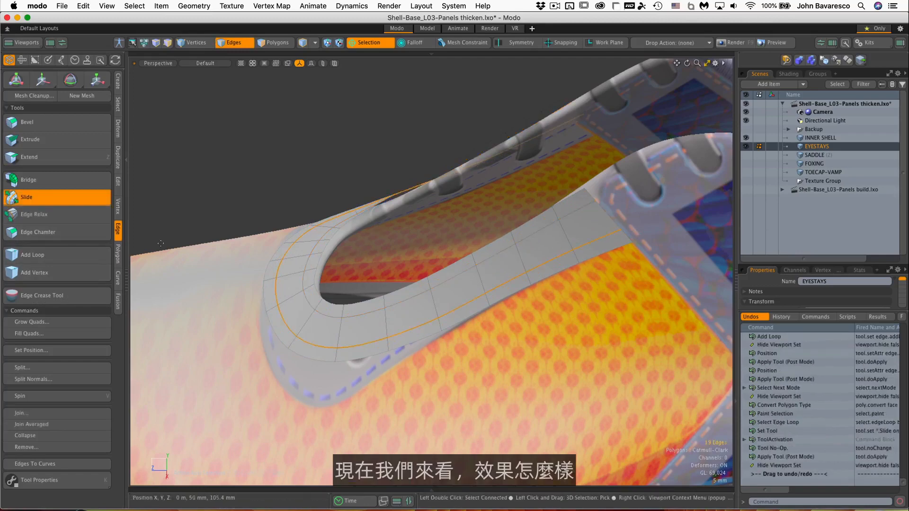
left_click(26, 197)
left_click_drag(474, 284, 486, 285)
key("space")
double_click(493, 254)
left_click(26, 197)
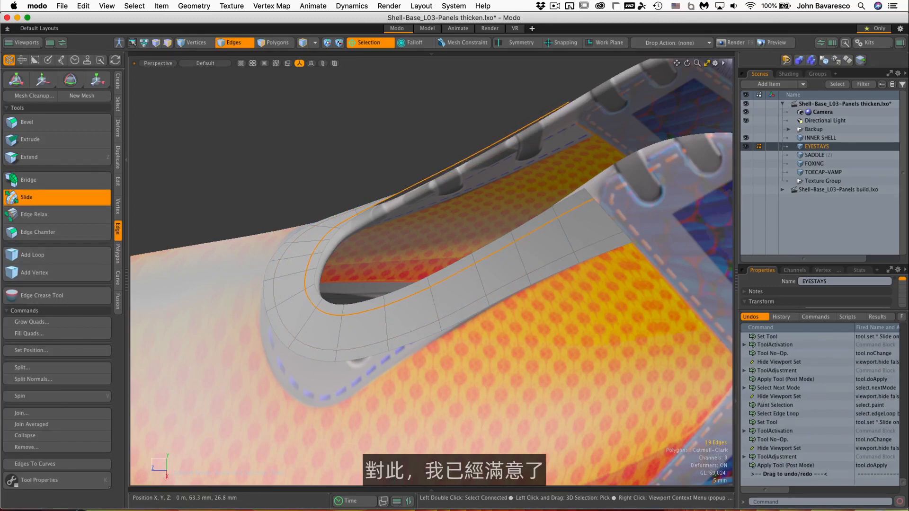
key("space")
left_click_drag(450, 254, 471, 232, "alt")
Select three alternating polygons in the middle row on each side of the eyestay, six in all, for the lace holes.
key("space")
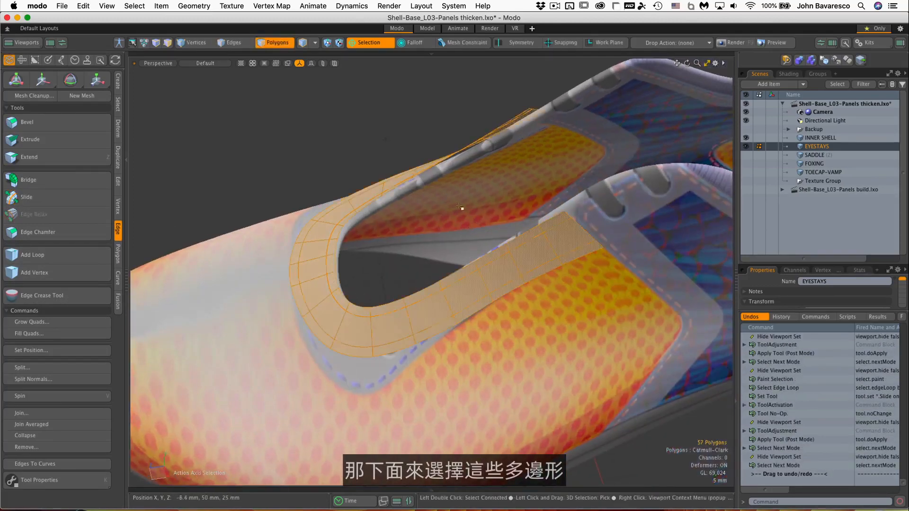
left_click(277, 43)
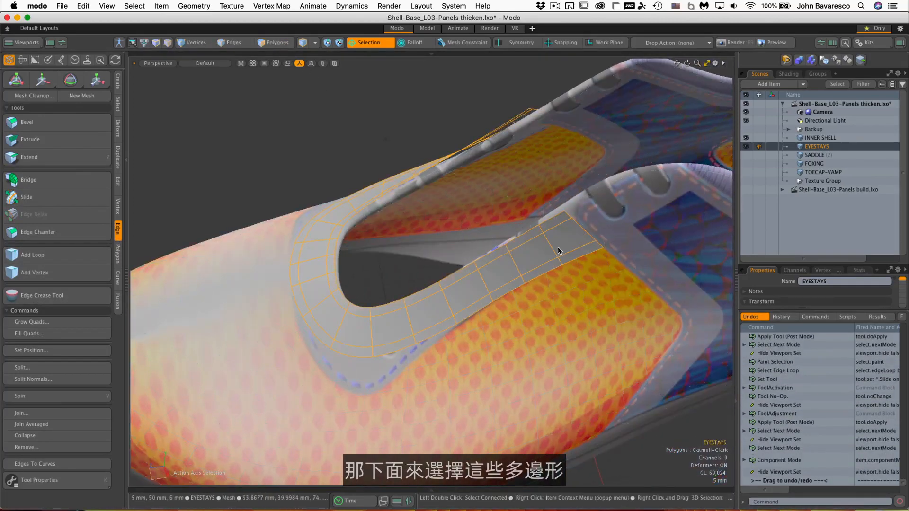
left_click(277, 43)
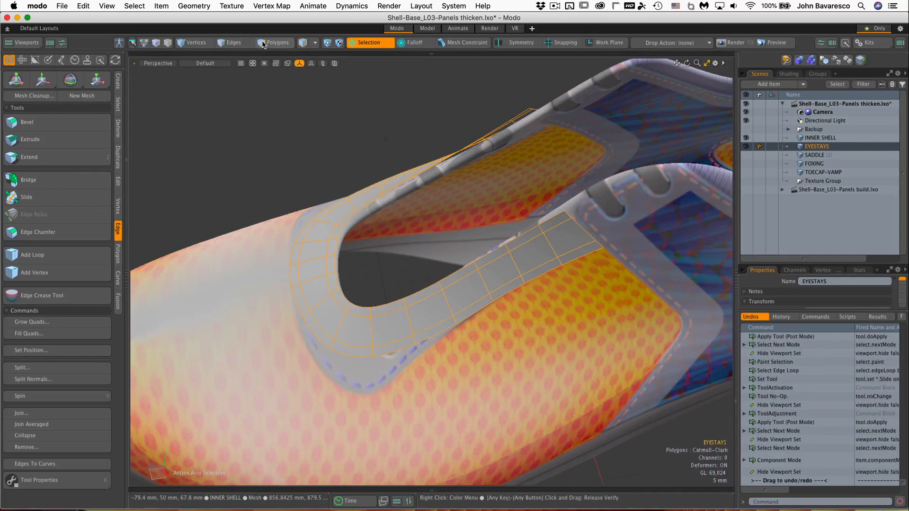
left_click(523, 258)
left_click(396, 318, "shift")
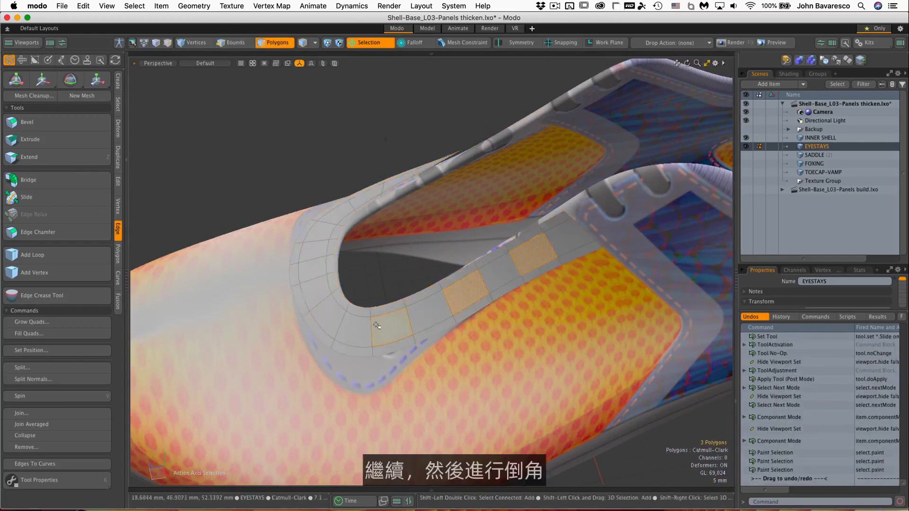
mouse_move(343, 326)
left_mouse_down("alt")
mouse_move(450, 319)
mouse_move(486, 333)
mouse_move(378, 352)
left_mouse_up("alt")
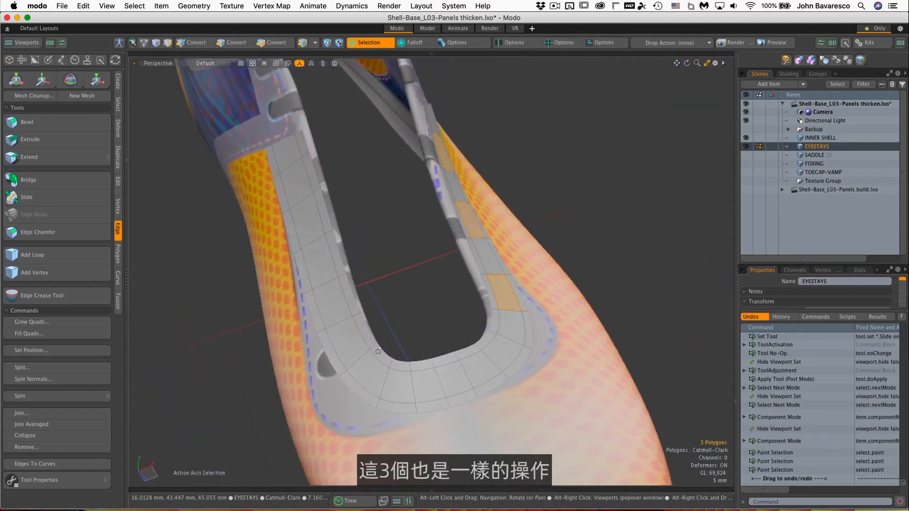
left_click(294, 181, "shift")
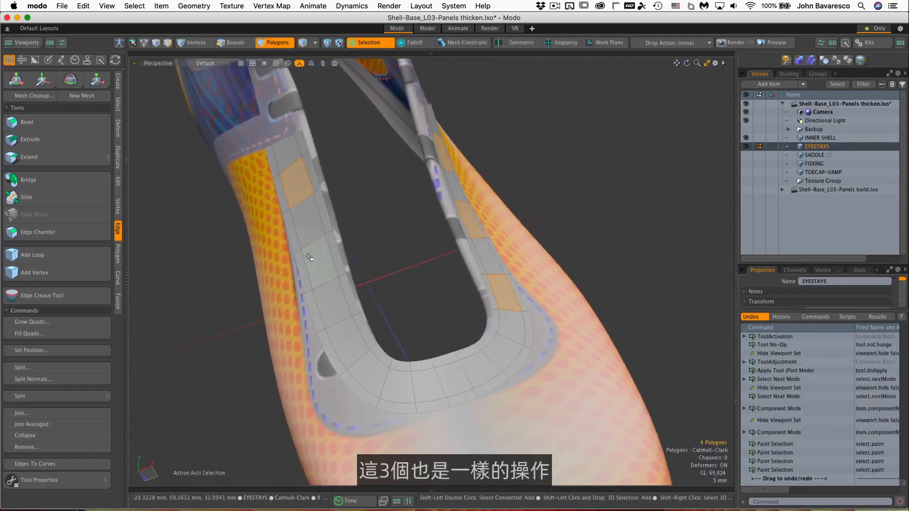
left_click(345, 326, "shift")
left_click(345, 351, "shift")
mouse_move(344, 351)
left_mouse_down("alt")
mouse_move(398, 309)
mouse_move(327, 297)
mouse_move(325, 283)
left_mouse_up("alt")
scroll(522, 204, "up", 5)
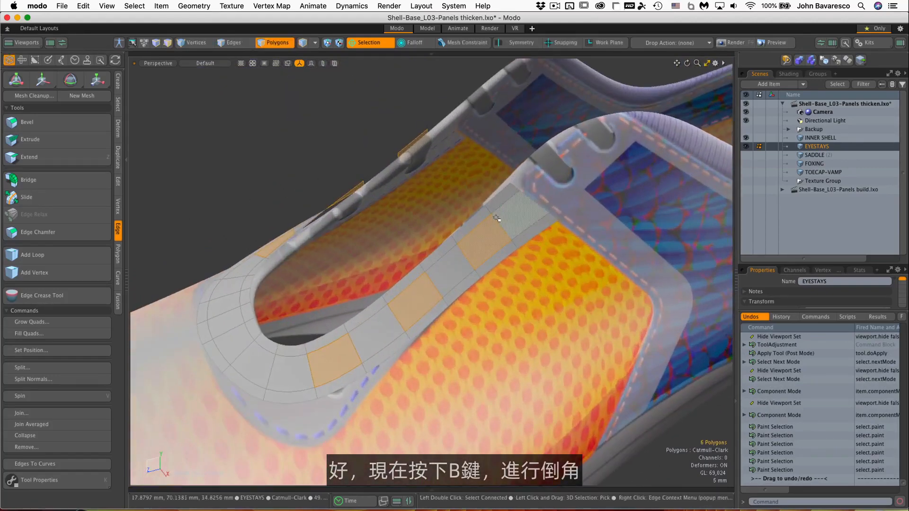
Bevel the six selected eyestay polygons with Group Polygons on, 1 segment and a 3.42 mm inset.
key("b")
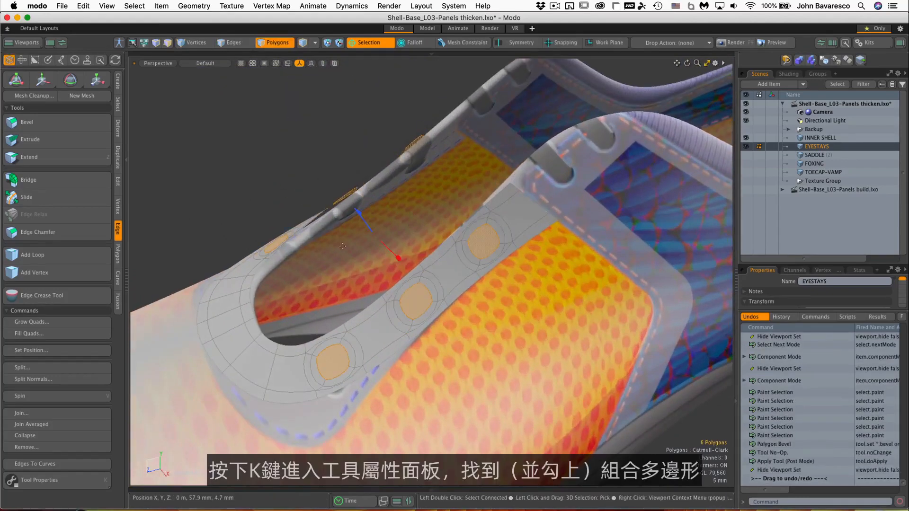
key("k")
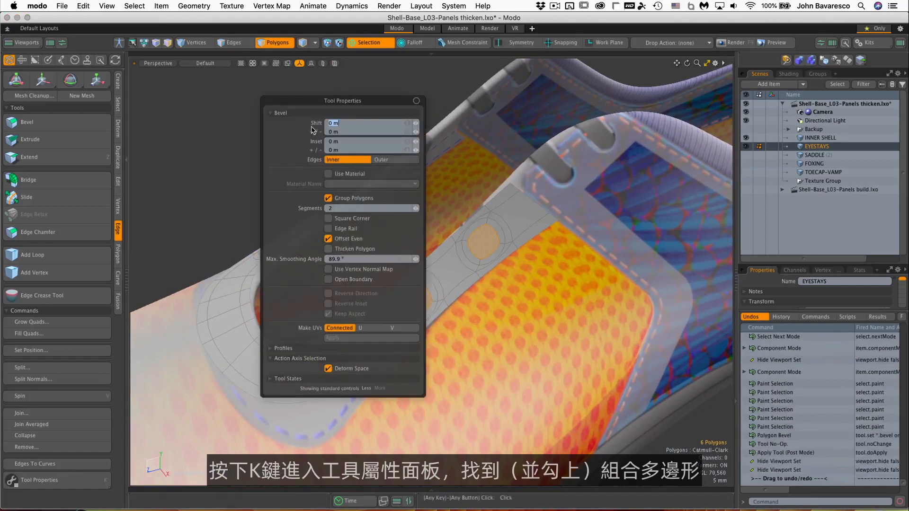
left_click_drag(375, 100, 233, 83)
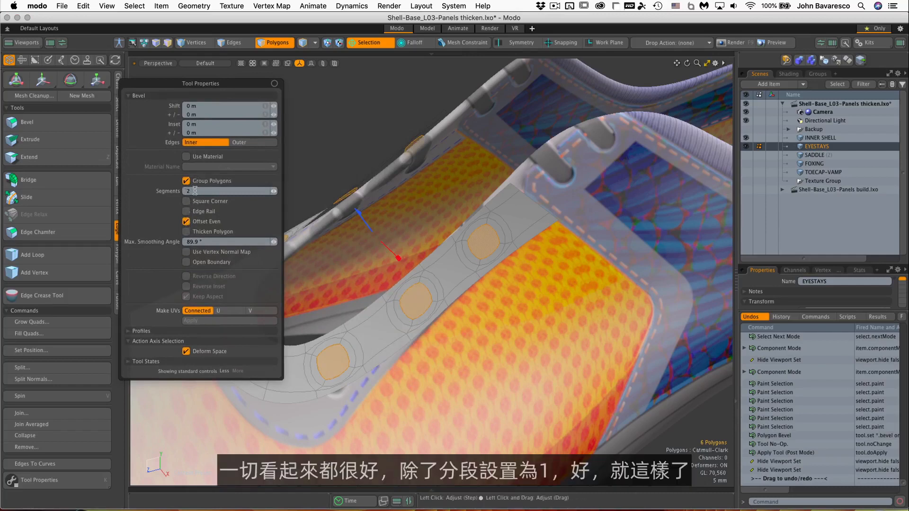
key("Tab")
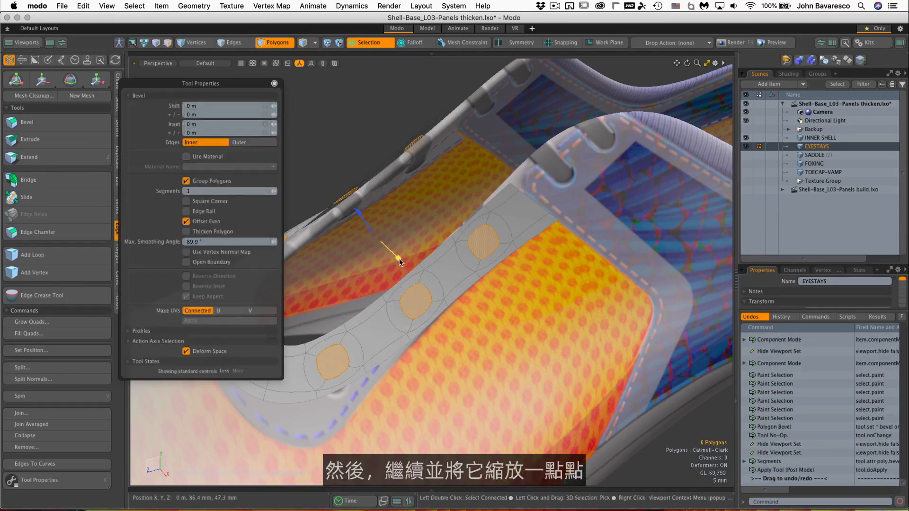
left_click_drag(399, 262, 397, 258)
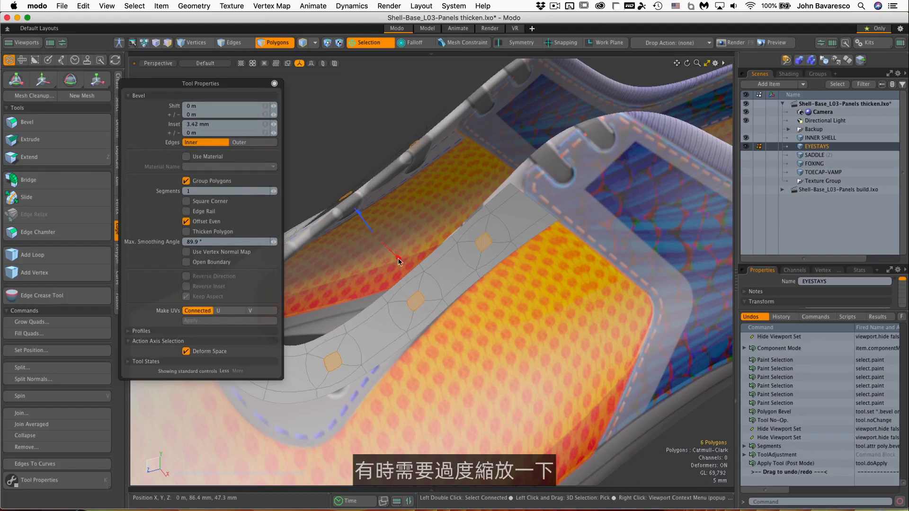
left_click_drag(218, 83, 117, 230)
left_click_drag(358, 246, 460, 263, "ctrl+alt")
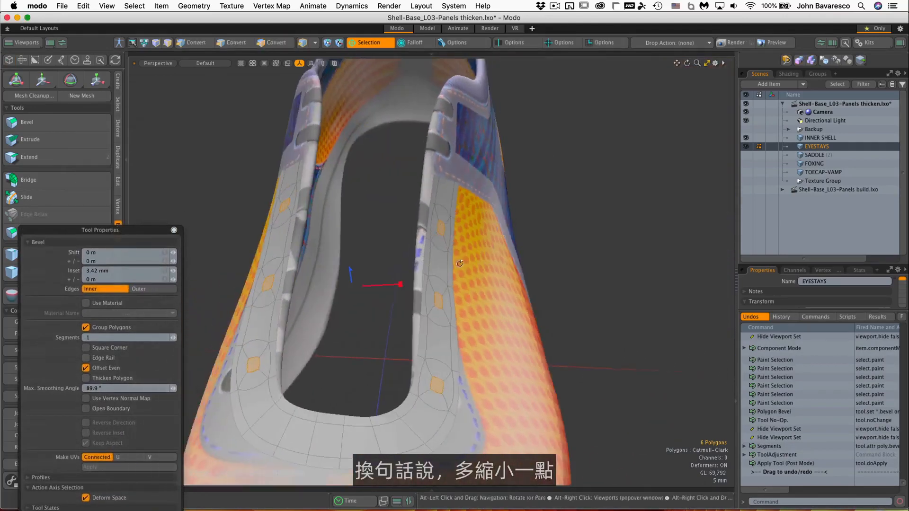
left_click_drag(402, 280, 327, 249, "alt")
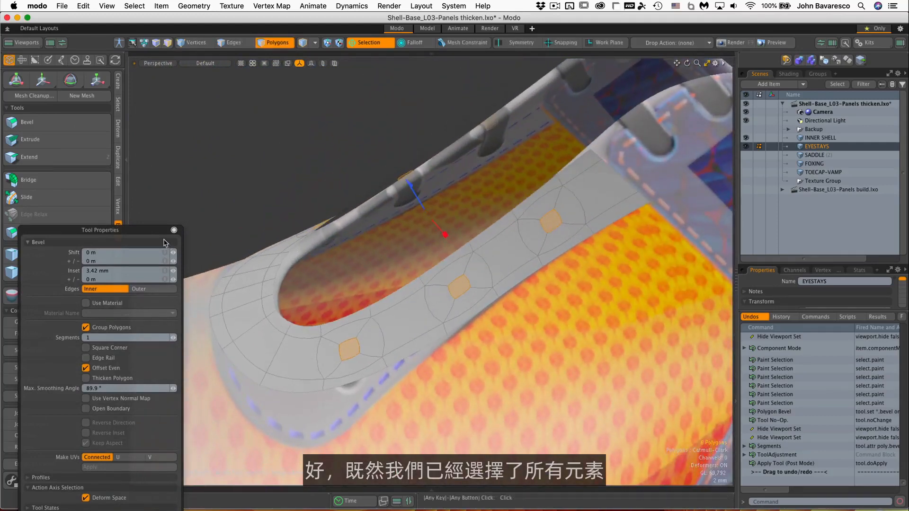
left_click(175, 231)
scroll(276, 217, "down", 3)
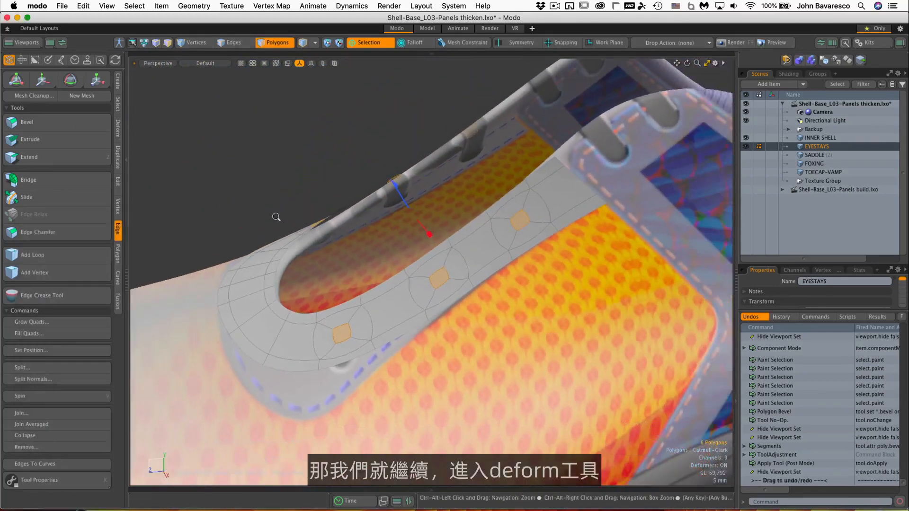
Even out the shape of the six inset eyelet polygons with the Radial align tool.
left_click_drag(276, 218, 450, 247, "alt")
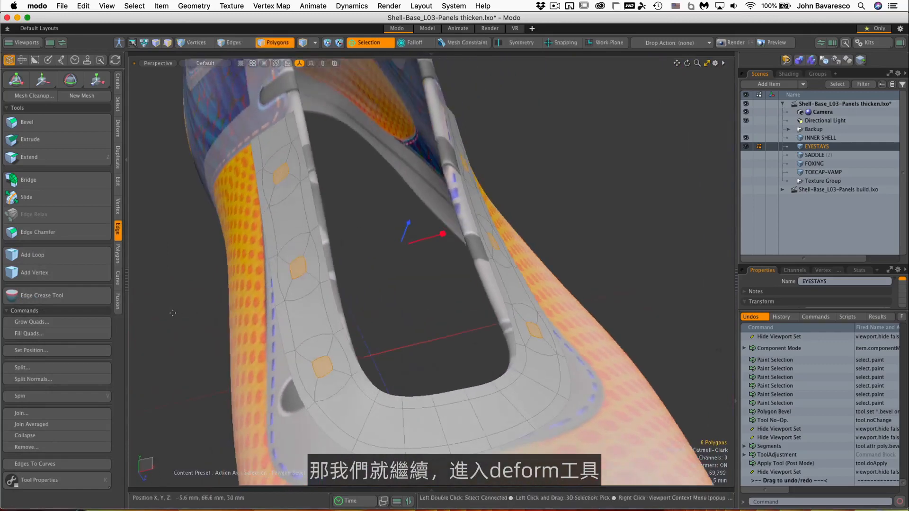
left_click(119, 139)
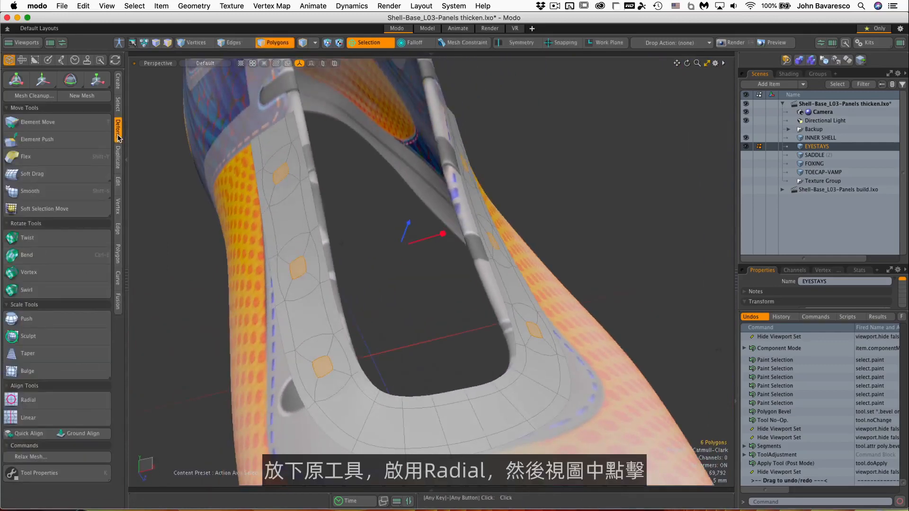
key("q")
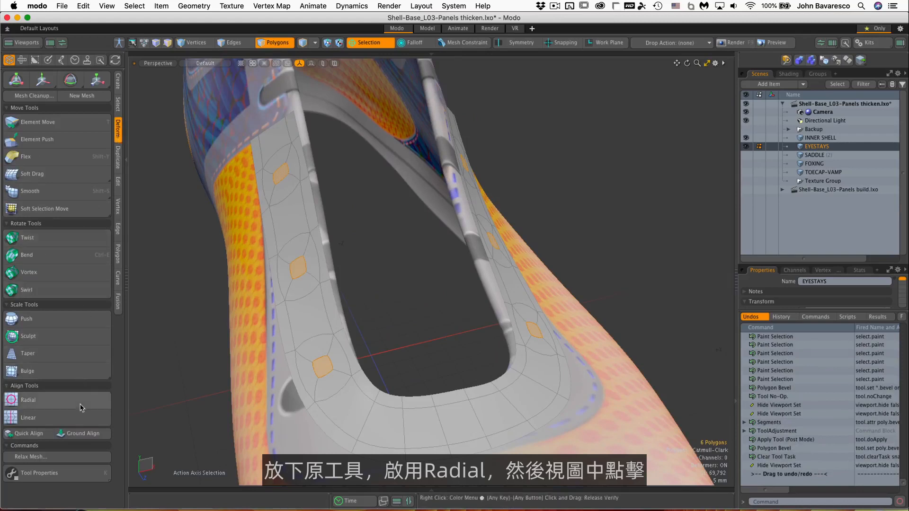
left_click(57, 400)
left_click(401, 316)
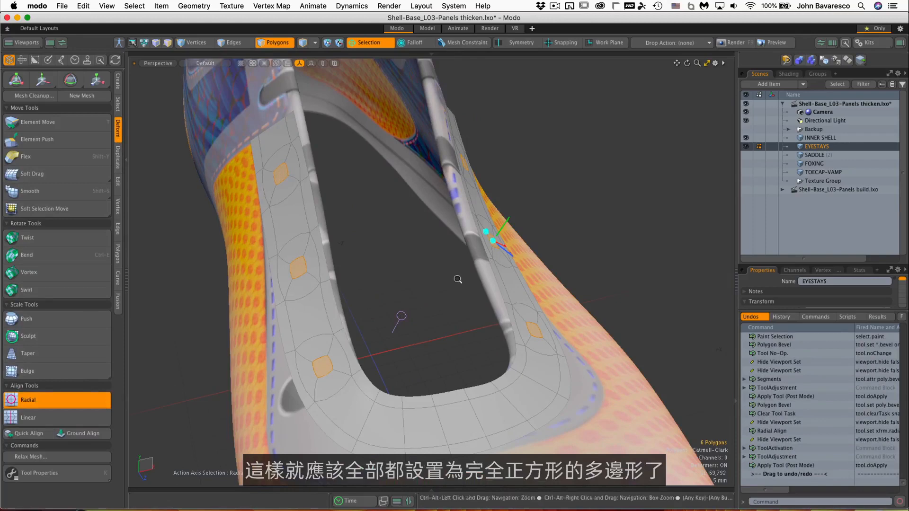
left_click_drag(458, 279, 485, 249, "ctrl+alt")
key("space")
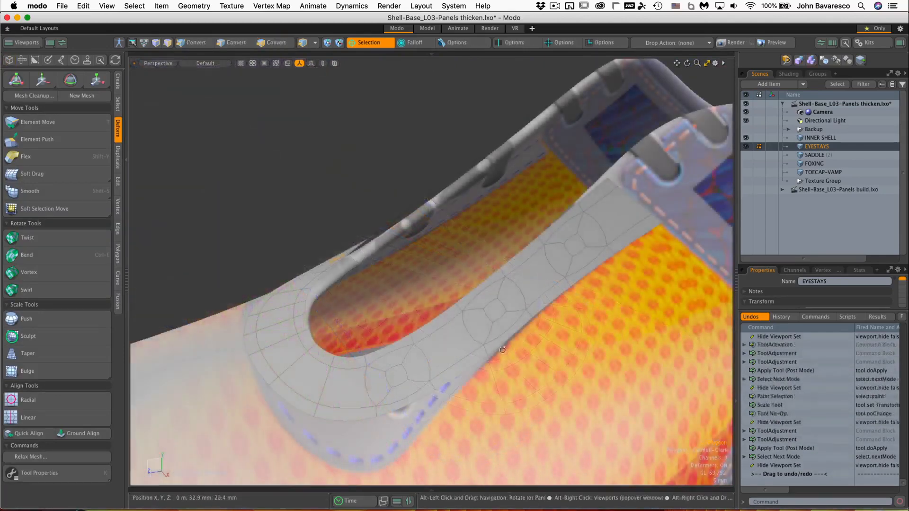
Delete the six small centre polygons on both sides of the eyestay to open the lace holes.
key("3")
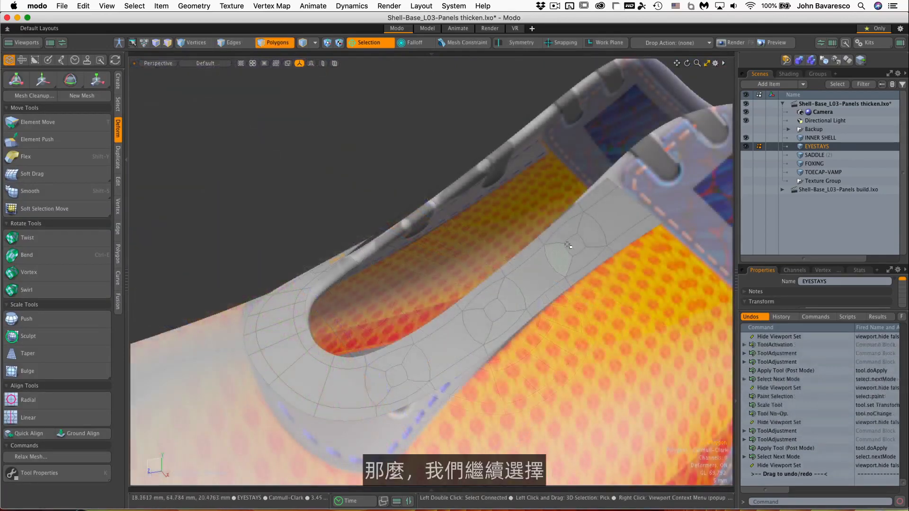
left_click(576, 245)
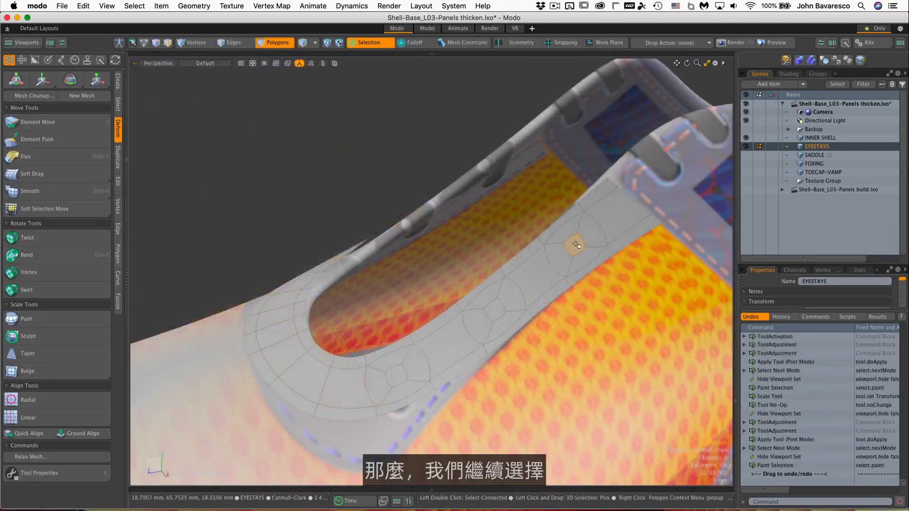
left_click(493, 311, "shift")
left_click(400, 379, "shift")
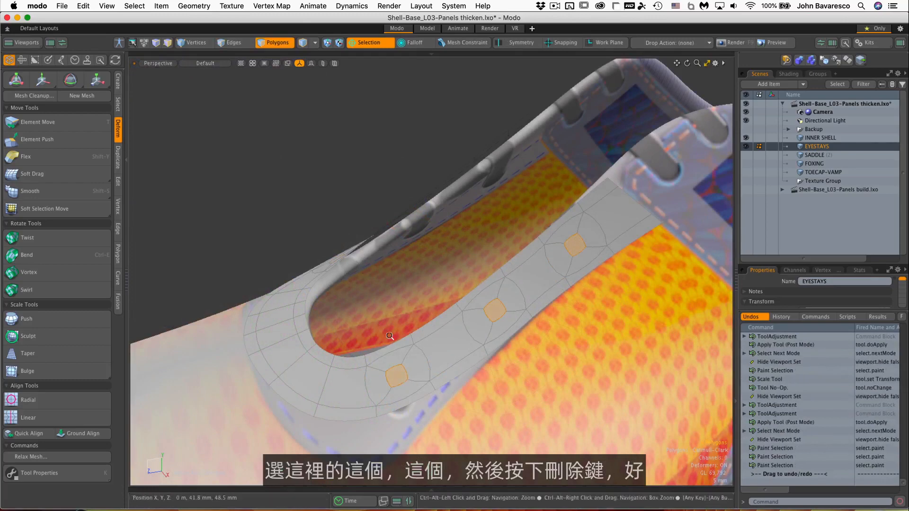
left_click_drag(400, 379, 376, 352, "alt")
left_click(374, 352, "shift")
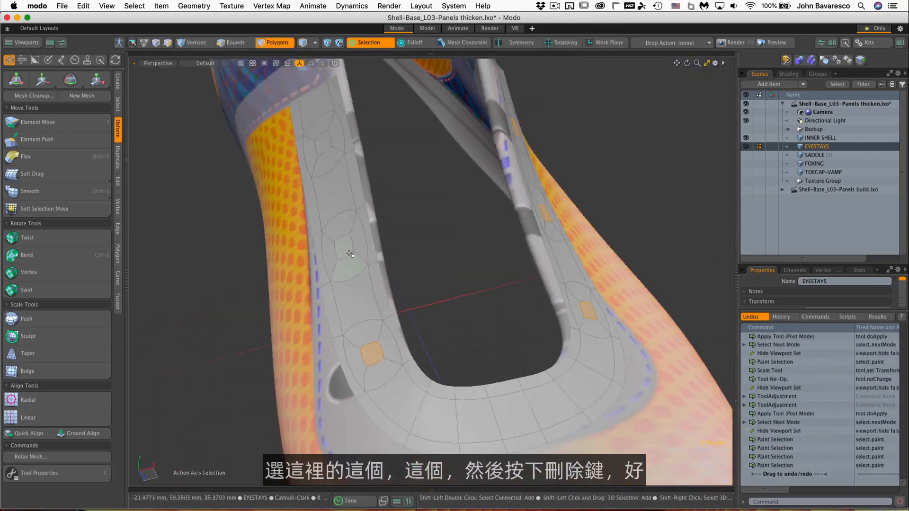
left_click(344, 247, "shift")
left_click(324, 142, "shift")
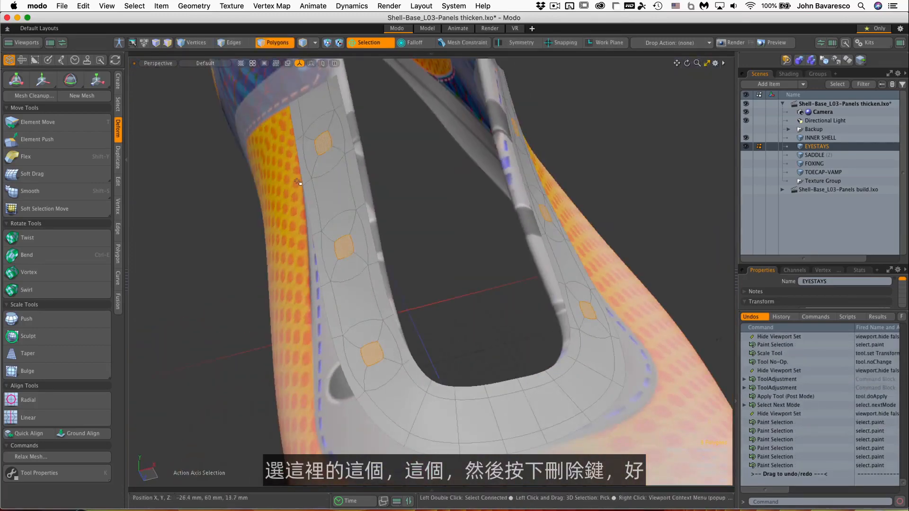
key("Delete")
left_click_drag(437, 281, 369, 275, "alt")
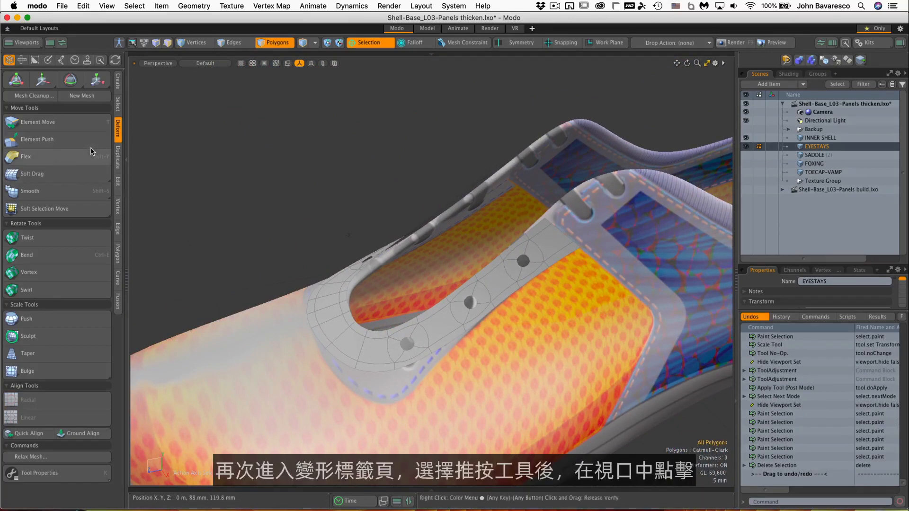
Push the whole eyestay mesh inward with the Push tool until it sits inside the shoe's inner shell.
left_click(61, 319)
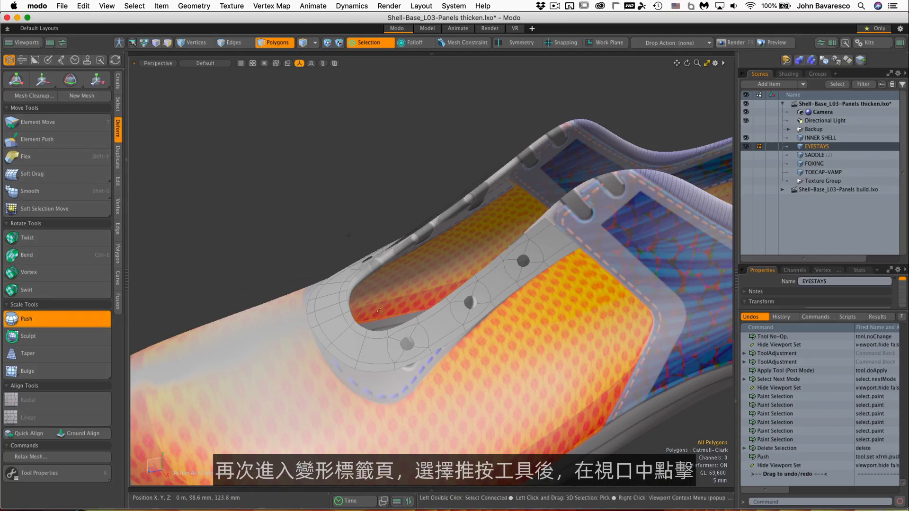
left_click(411, 229)
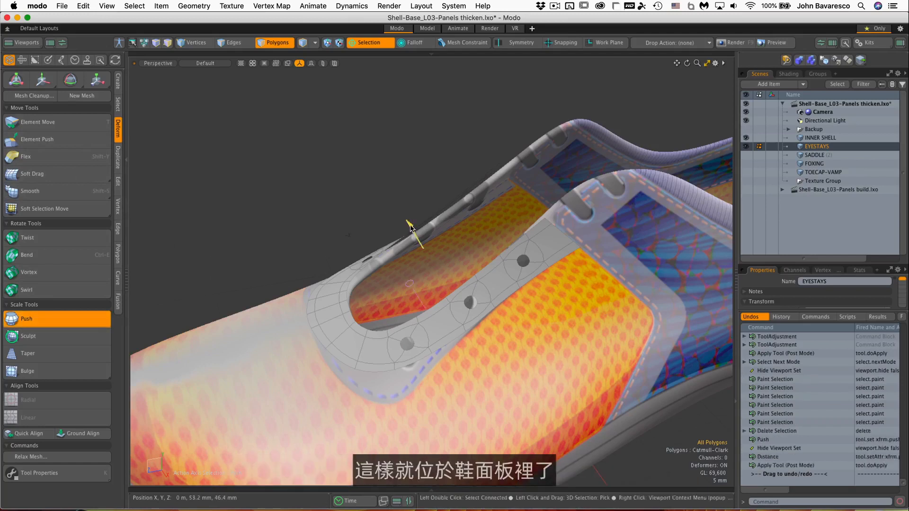
left_click_drag(410, 230, 398, 246)
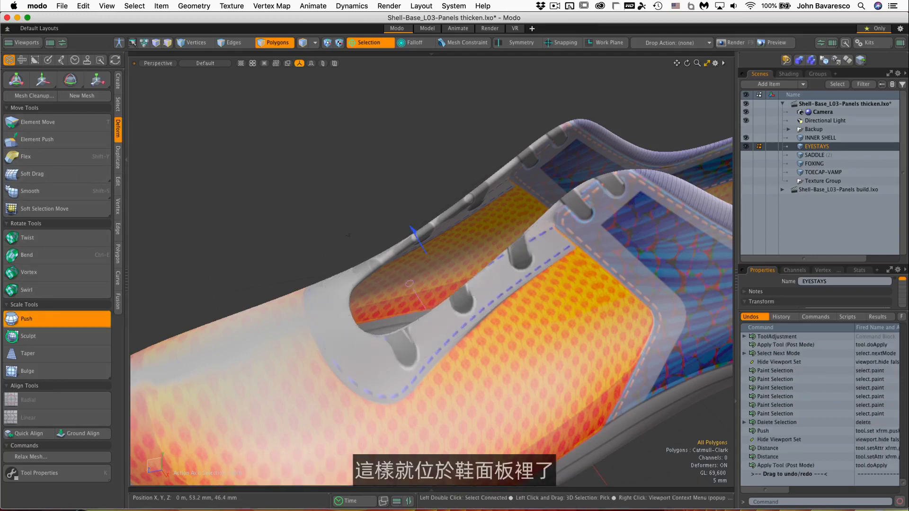
left_click_drag(454, 257, 461, 238, "alt")
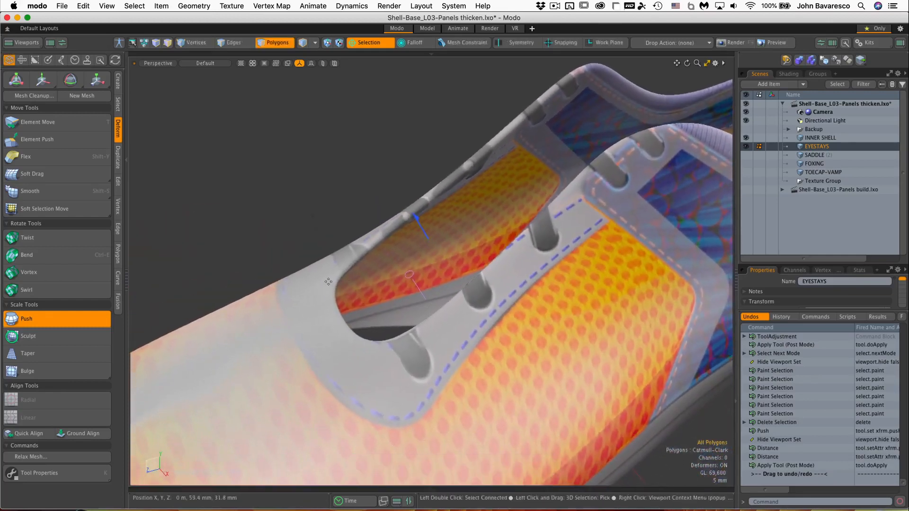
key("space")
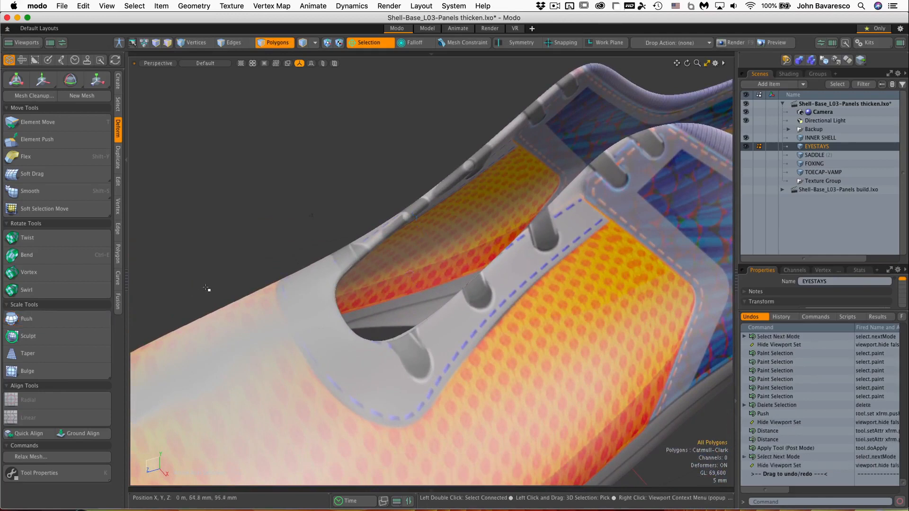
Thicken the eyestay panel by bevelling its polygons slightly outward from the shell, and push it by -300 um.
key("b")
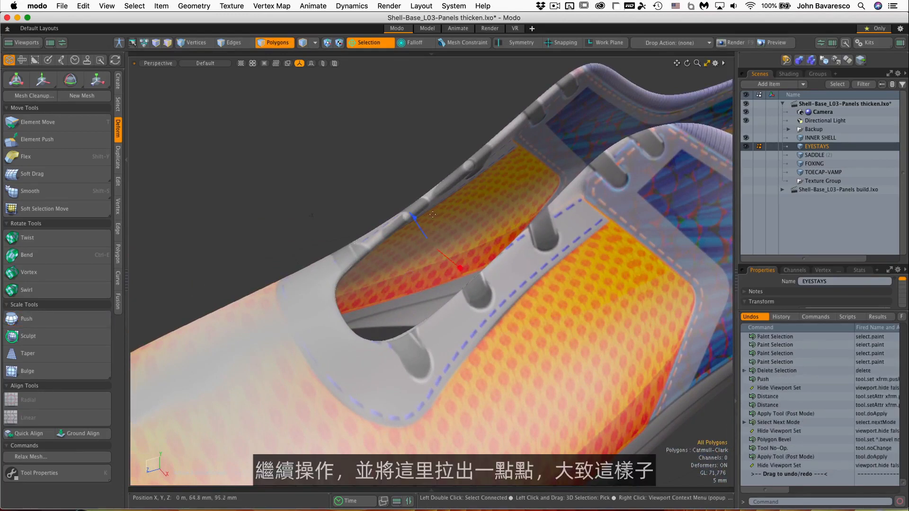
left_click_drag(413, 217, 409, 211)
left_click_drag(468, 191, 592, 295, "alt")
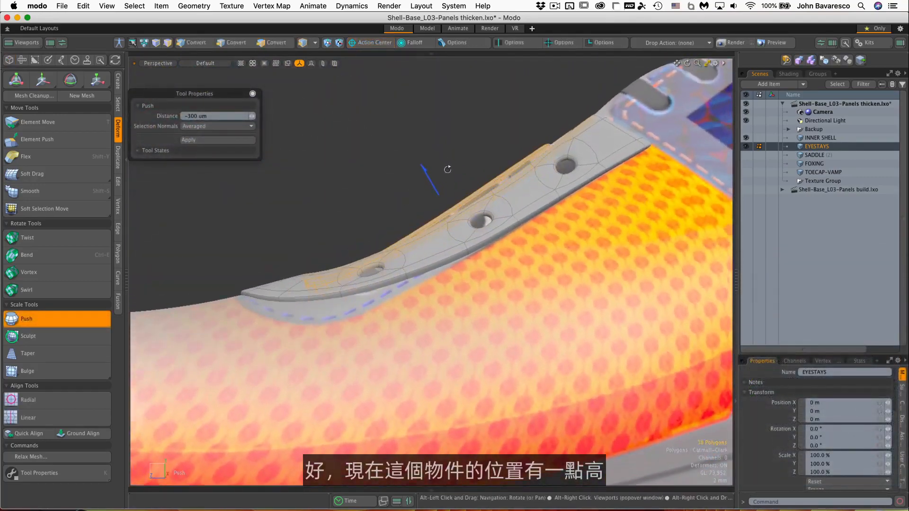
key("space")
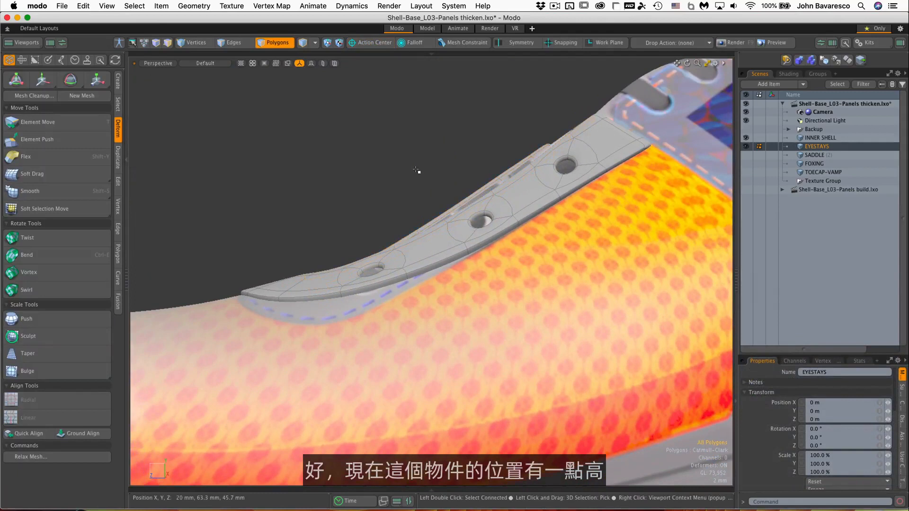
Move the eyestay panel slightly down toward the shoe surface, using the Selection action center.
key("w")
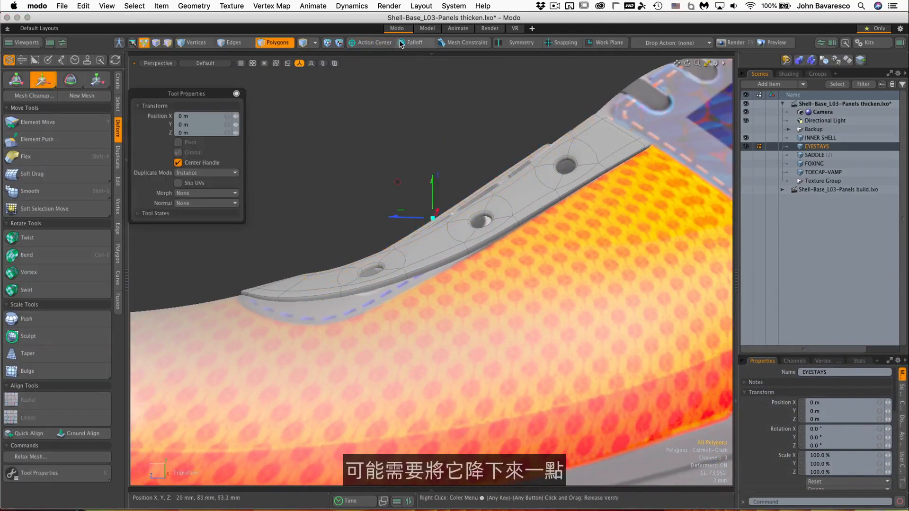
left_click(382, 44)
left_click(374, 62)
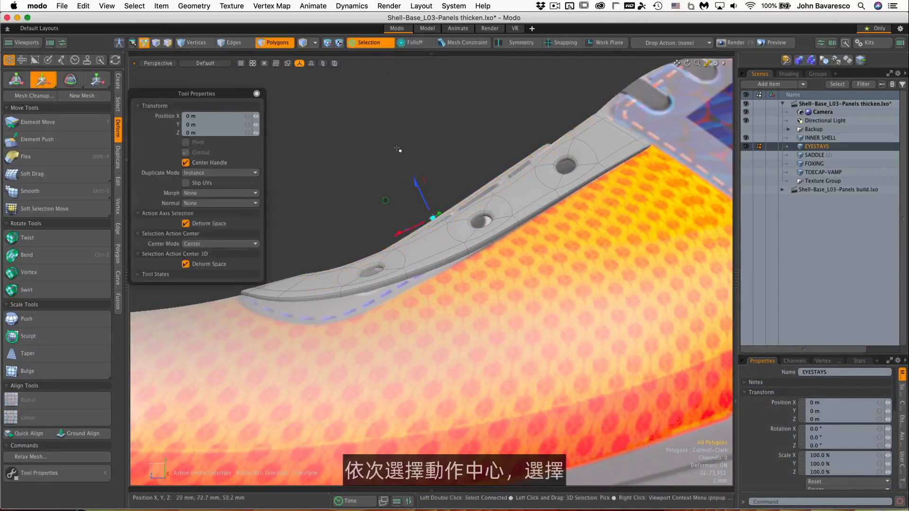
left_click_drag(432, 218, 433, 220)
left_click_drag(417, 186, 587, 146)
scroll(415, 187, "down", 3)
key("space")
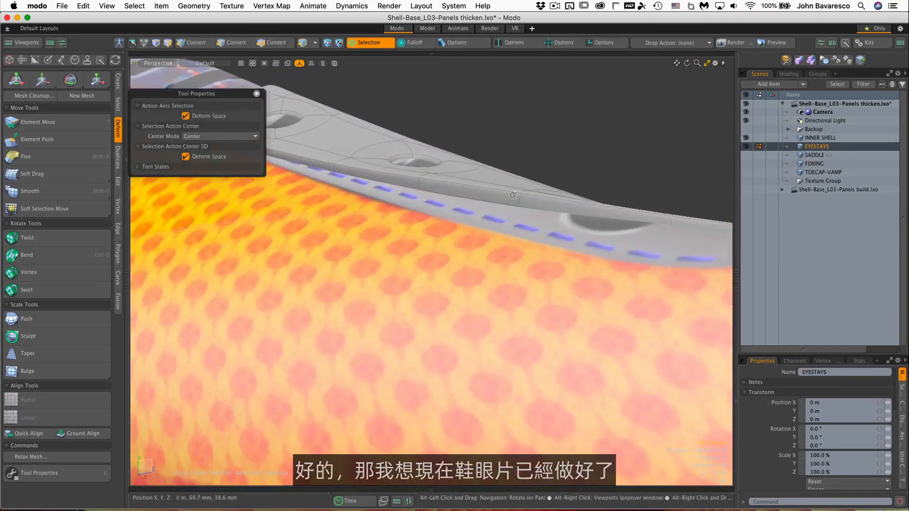
Adjust the eyestay's lower edge beside the lace holes with Element Move, using a 16.7 mm falloff range.
left_click_drag(513, 197, 506, 232, "ctrl+alt")
key("t")
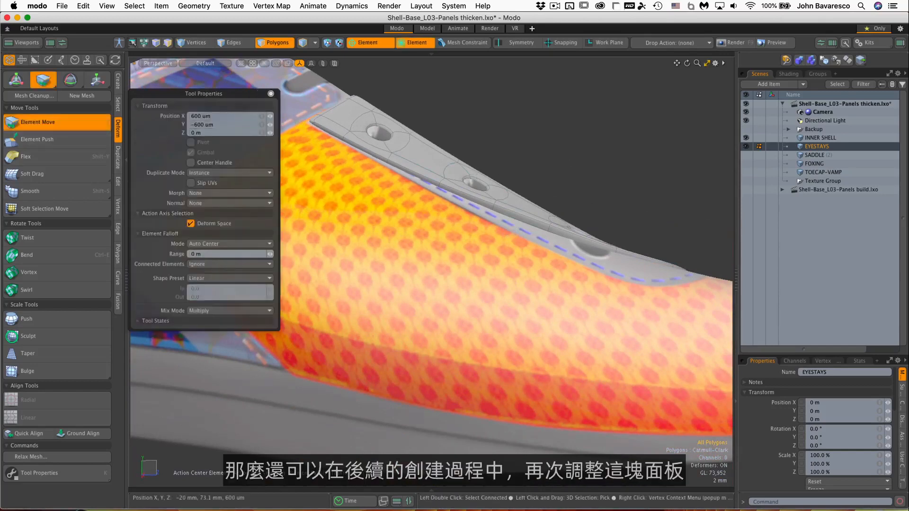
right_click_drag(510, 203, 546, 203)
left_click(506, 208)
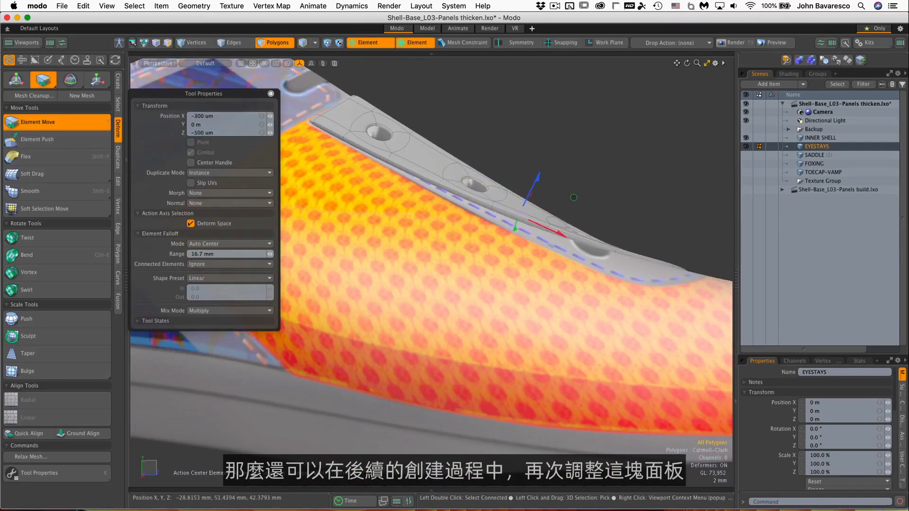